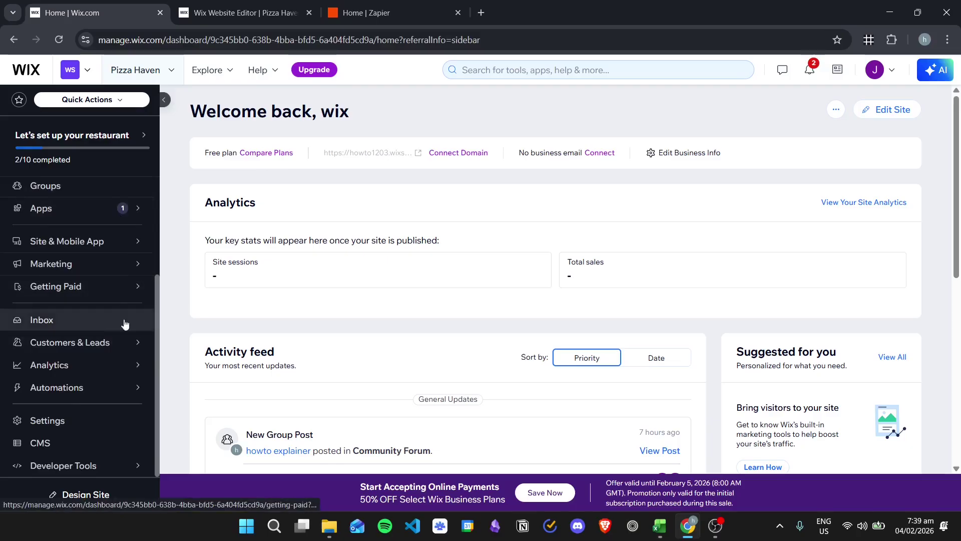
- Open the Pizza Haven site's automations and start a new automation from scratch
{"action": "mouse_move", "coordinate": [134, 388]}
{"action": "left_click", "coordinate": [215, 381]}
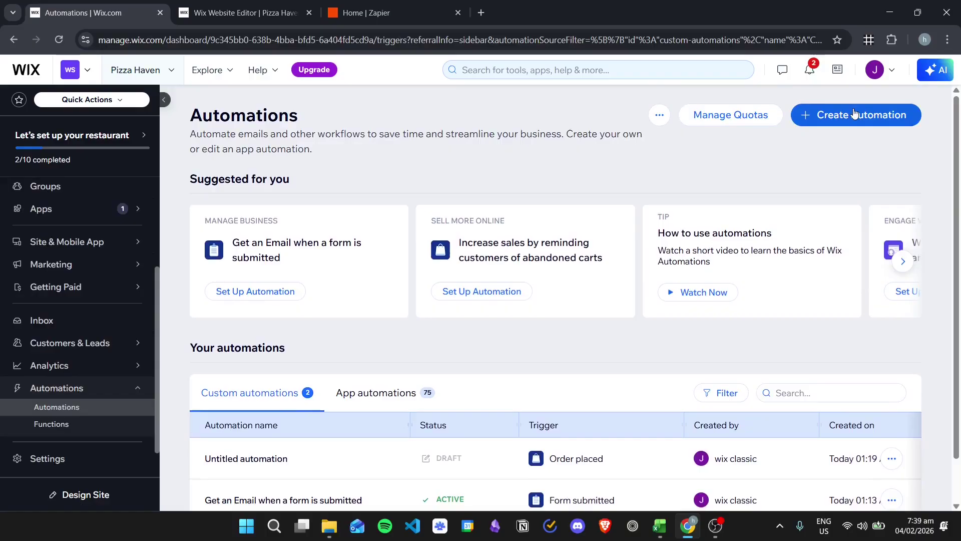
{"action": "left_click", "coordinate": [854, 113]}
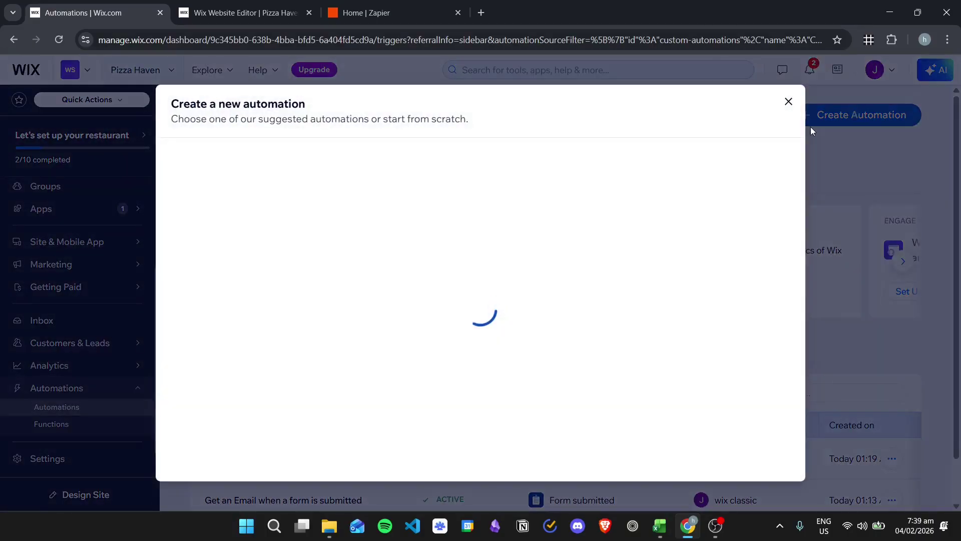
{"action": "left_click", "coordinate": [243, 371]}
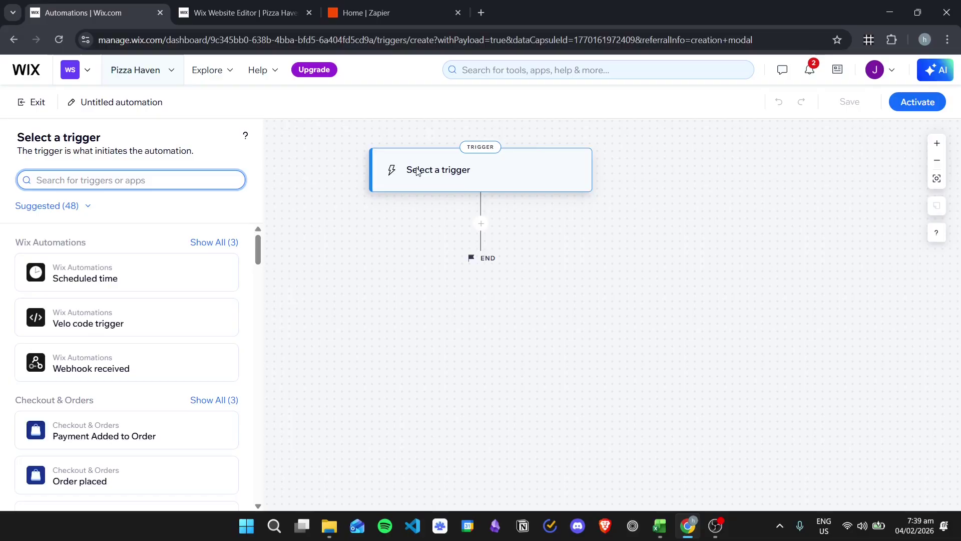
- Set the automation's trigger to Order updated from Checkout & Orders and add an empty action step after it
{"action": "scroll", "coordinate": [146, 350], "scroll_direction": "down", "scroll_amount": 3}
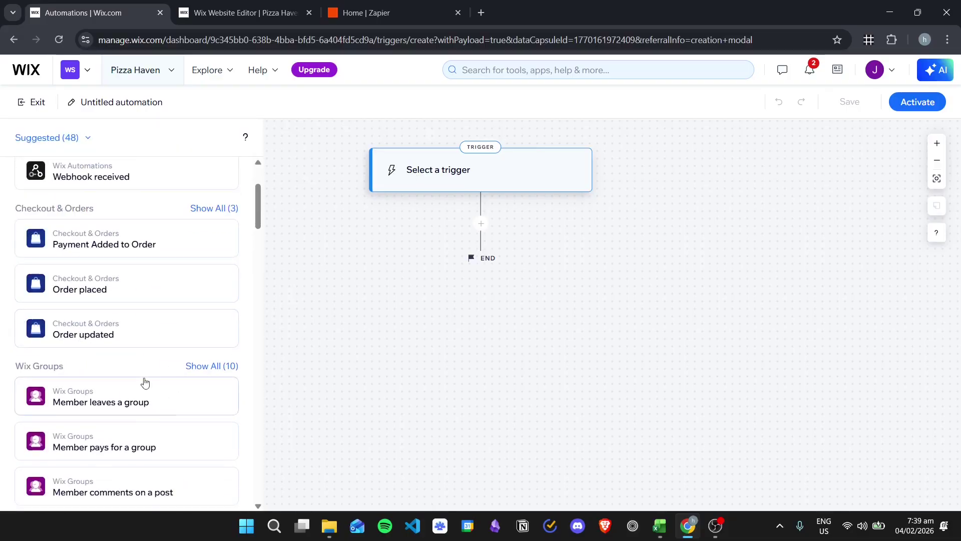
{"action": "left_click", "coordinate": [115, 333]}
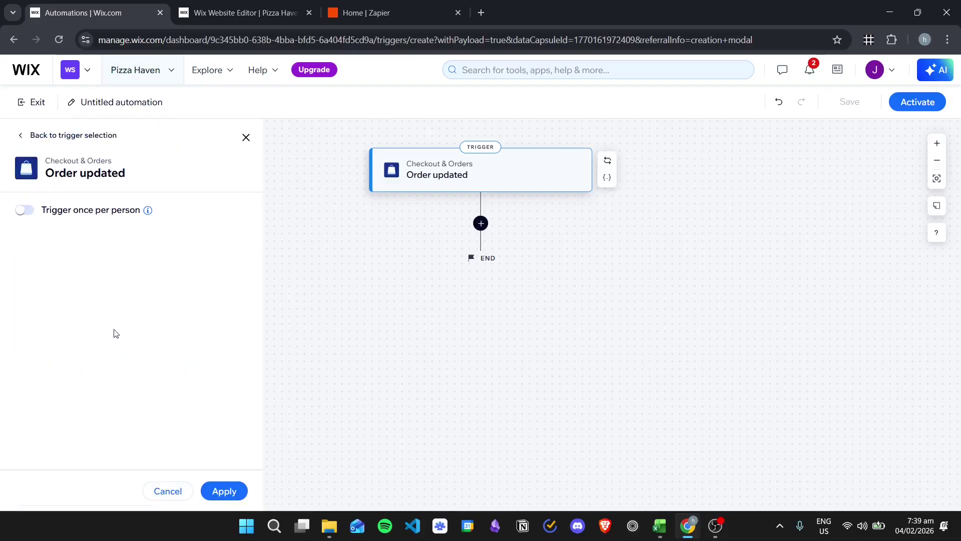
{"action": "left_click", "coordinate": [482, 224]}
{"action": "left_click", "coordinate": [365, 275]}
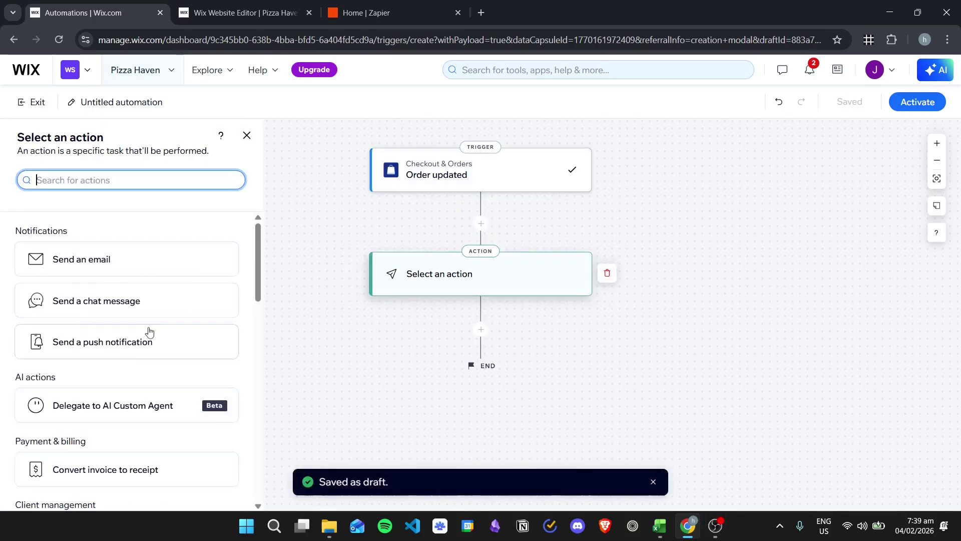
- Look through the available actions for the new step, from notifications and client management to integrations and pipelines
{"action": "scroll", "coordinate": [142, 340], "scroll_direction": "down", "scroll_amount": 3}
{"action": "scroll", "coordinate": [143, 391], "scroll_direction": "down", "scroll_amount": 2}
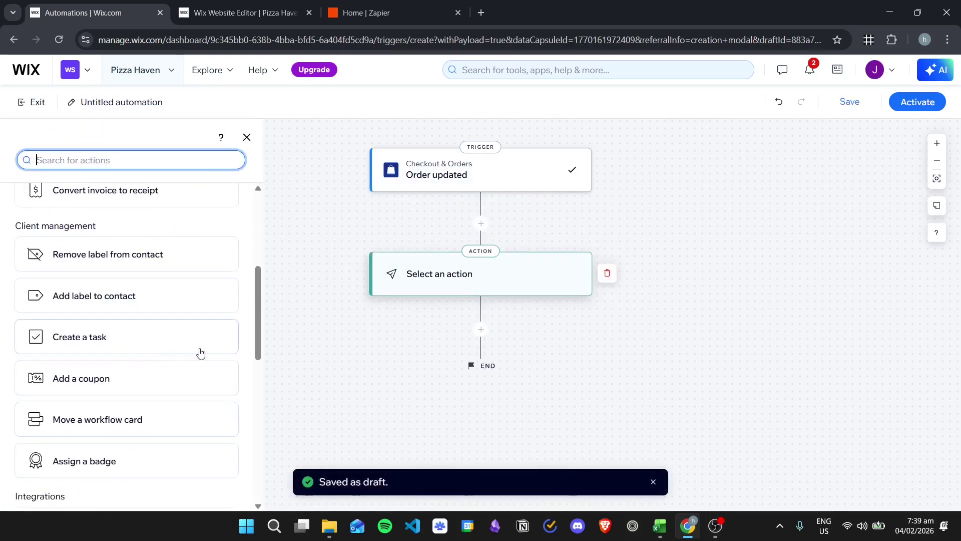
{"action": "scroll", "coordinate": [200, 352], "scroll_direction": "down", "scroll_amount": 1}
{"action": "scroll", "coordinate": [206, 386], "scroll_direction": "down", "scroll_amount": 4}
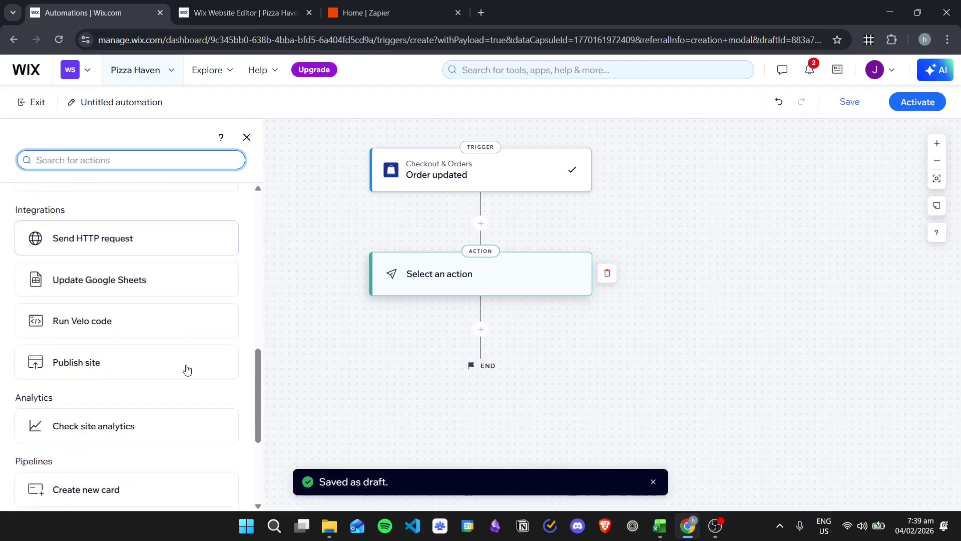
{"action": "scroll", "coordinate": [187, 369], "scroll_direction": "up", "scroll_amount": 4}
{"action": "scroll", "coordinate": [105, 399], "scroll_direction": "down", "scroll_amount": 5}
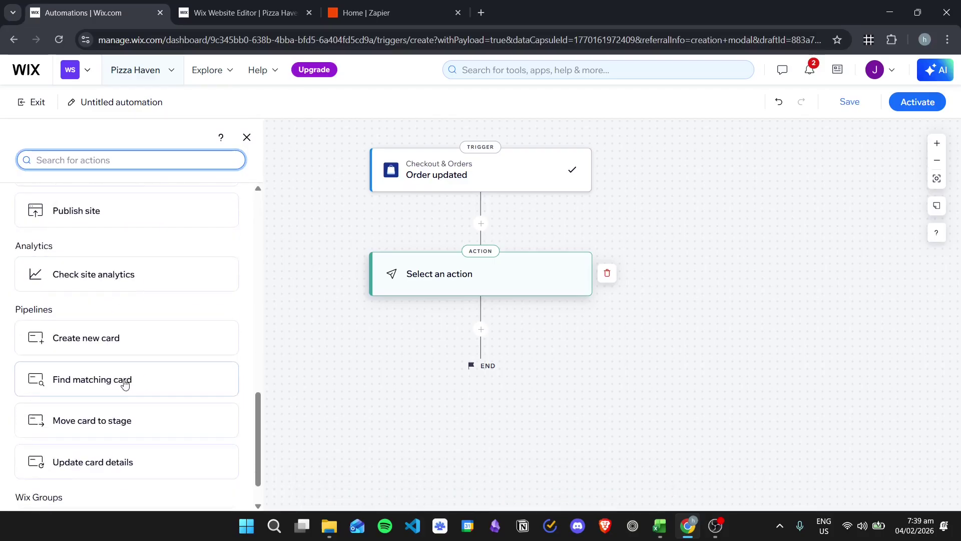
{"action": "scroll", "coordinate": [169, 401], "scroll_direction": "up", "scroll_amount": 1}
{"action": "scroll", "coordinate": [171, 414], "scroll_direction": "up", "scroll_amount": 4}
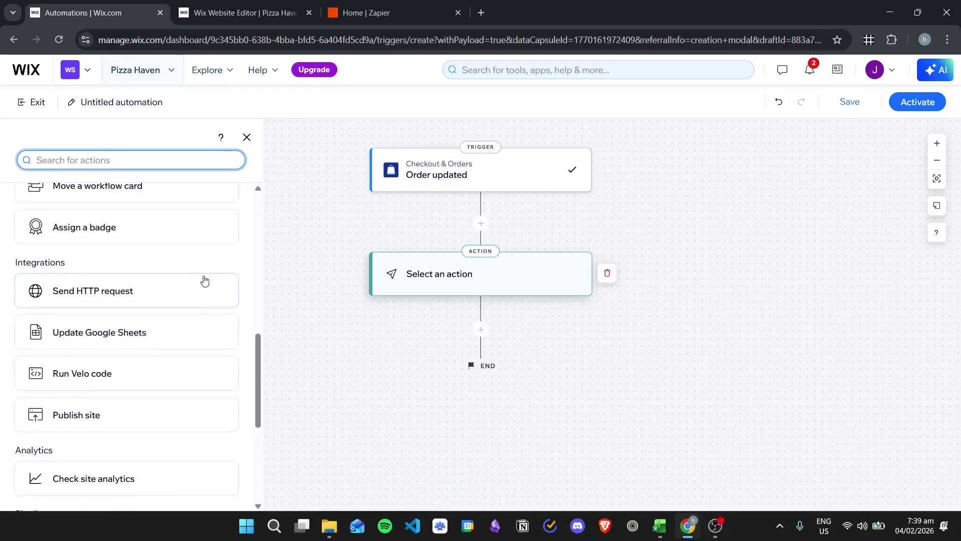
{"action": "scroll", "coordinate": [176, 326], "scroll_direction": "up", "scroll_amount": 1}
{"action": "scroll", "coordinate": [185, 283], "scroll_direction": "up", "scroll_amount": 6}
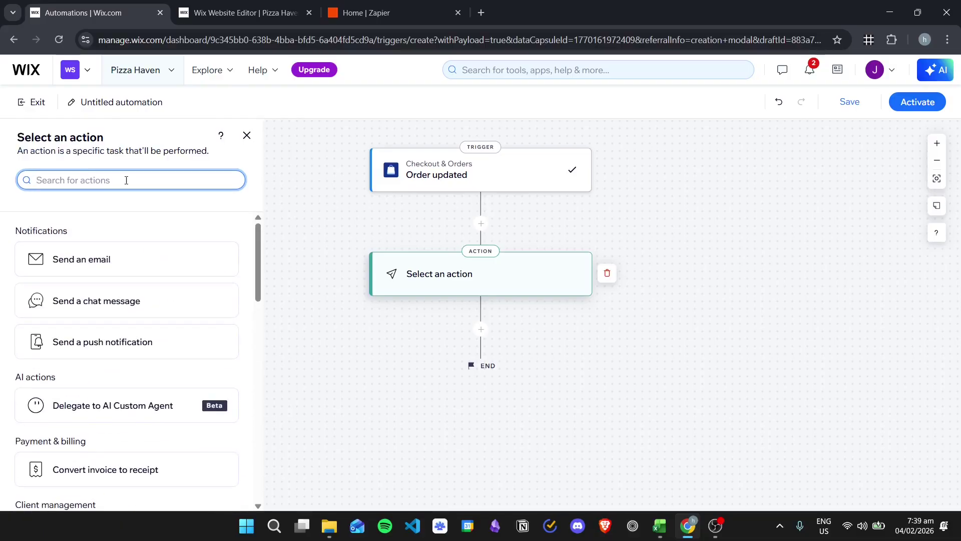
{"action": "left_click", "coordinate": [126, 181]}
{"action": "scroll", "coordinate": [134, 323], "scroll_direction": "down", "scroll_amount": 15}
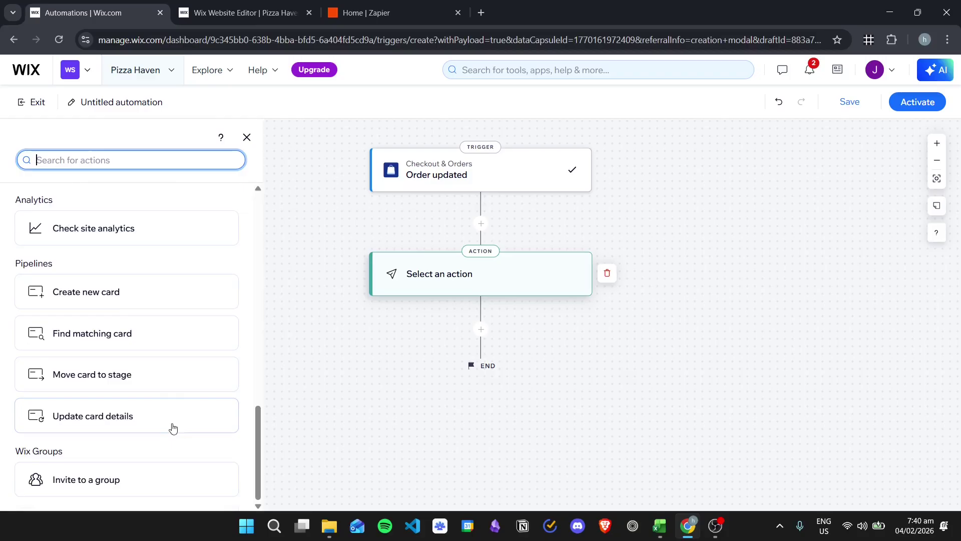
{"action": "scroll", "coordinate": [174, 428], "scroll_direction": "up", "scroll_amount": 6}
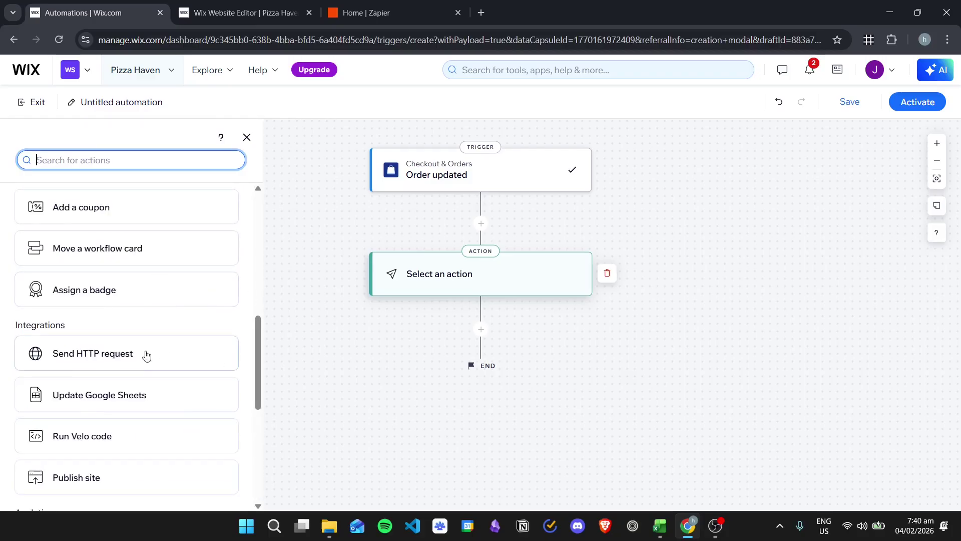
{"action": "scroll", "coordinate": [139, 391], "scroll_direction": "up", "scroll_amount": 3}
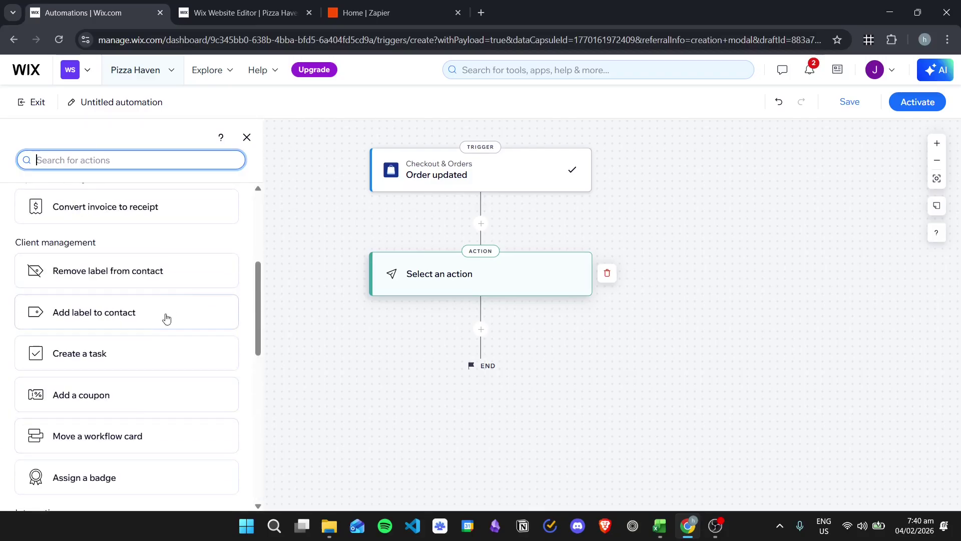
{"action": "scroll", "coordinate": [167, 319], "scroll_direction": "up", "scroll_amount": 5}
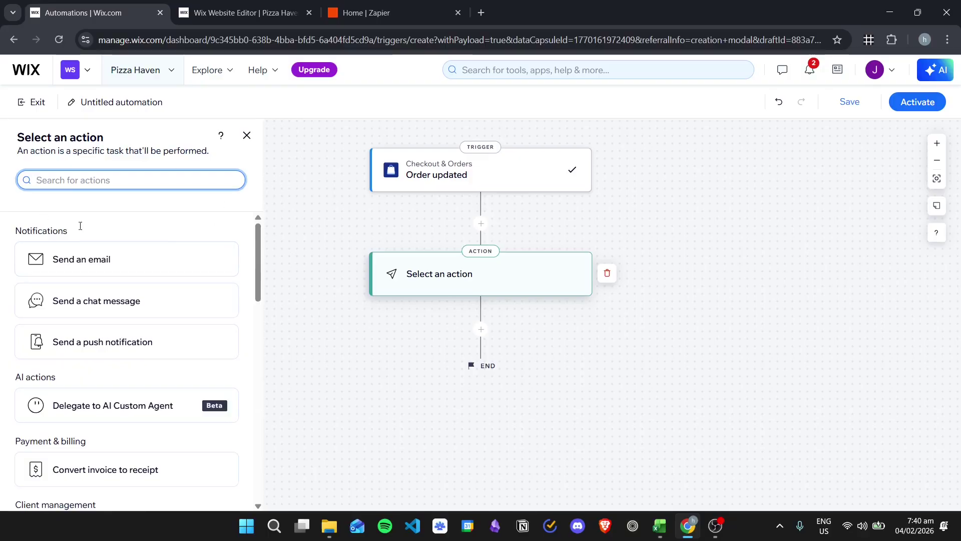
{"action": "type", "text": "+"}
{"action": "key", "text": "BackSpace"}
{"action": "left_click_drag", "start_coordinate": [299, 223], "coordinate": [328, 295]}
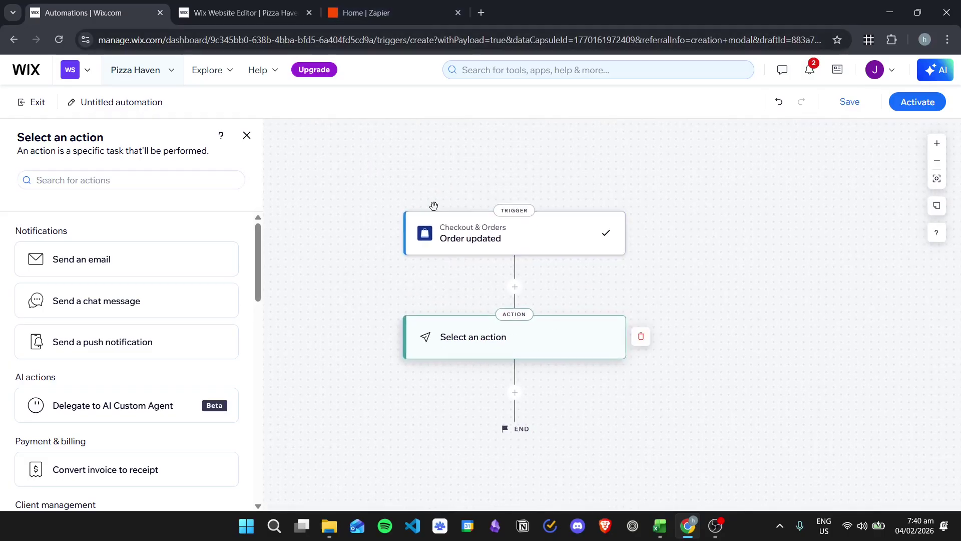
- Switch to Zapier and create a new Zap with Wix as the trigger app
{"action": "left_click", "coordinate": [386, 14]}
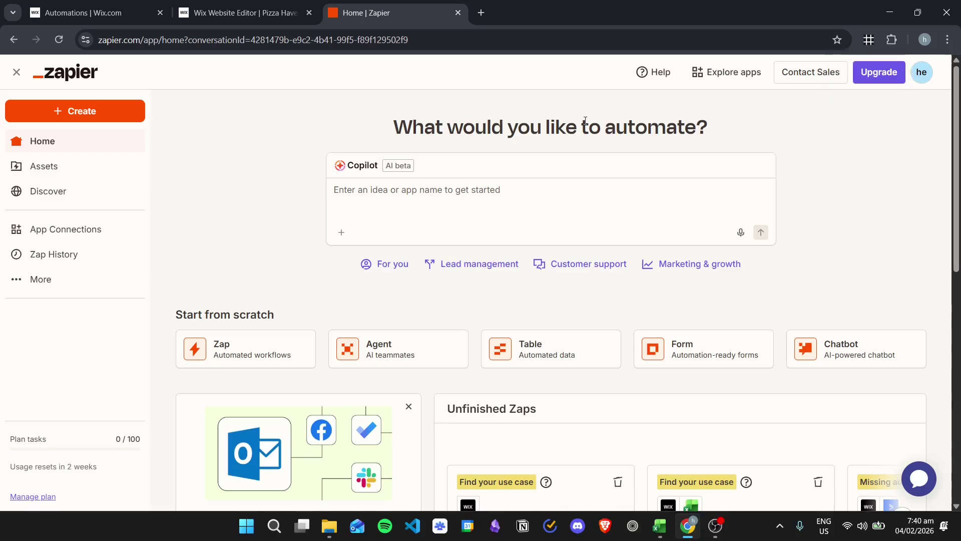
{"action": "left_click", "coordinate": [90, 115]}
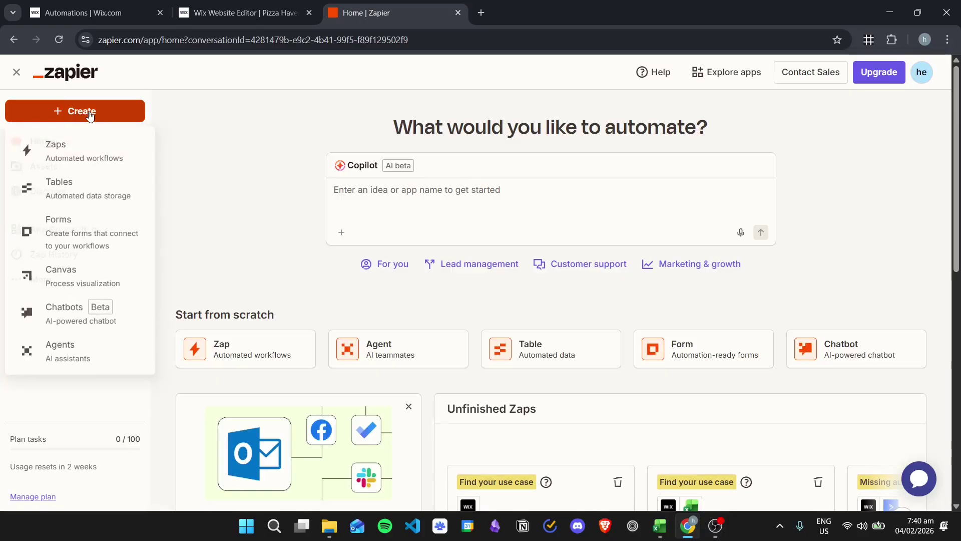
{"action": "left_click", "coordinate": [70, 158]}
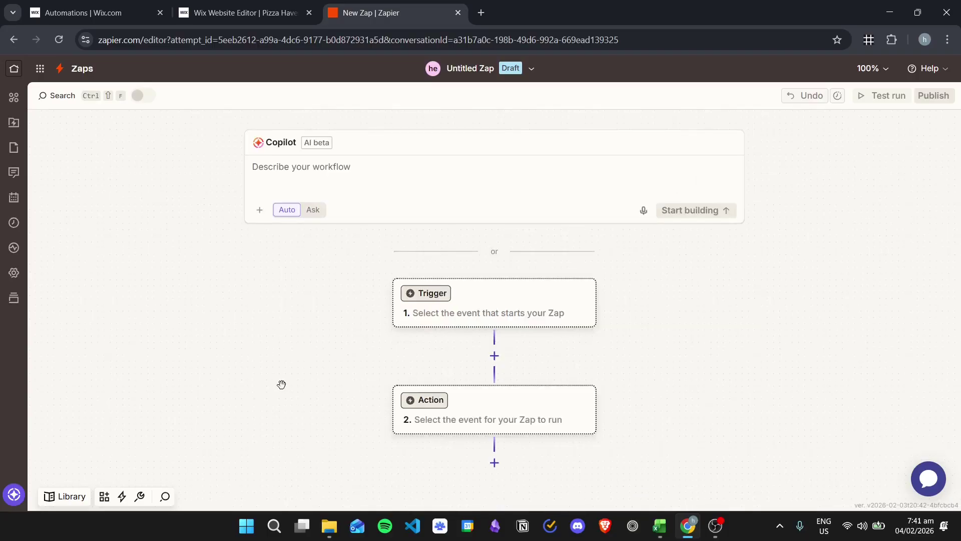
{"action": "left_click", "coordinate": [494, 303]}
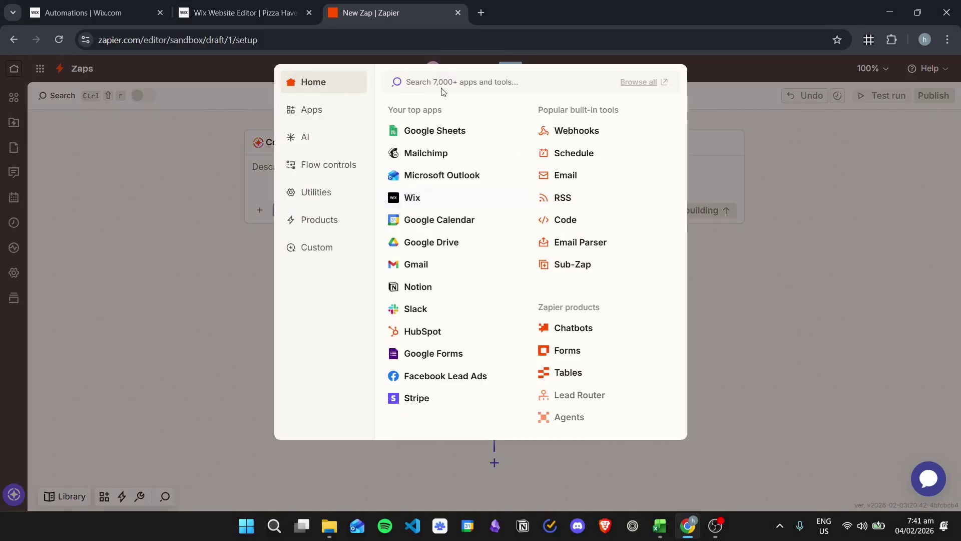
{"action": "left_click", "coordinate": [416, 196]}
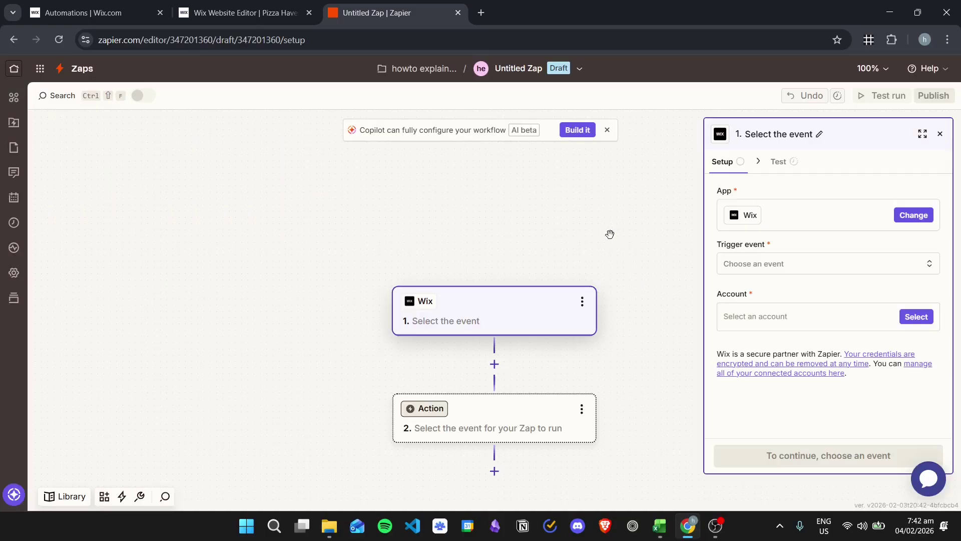
- Choose Payments as the trigger event for the Wix step
{"action": "left_click", "coordinate": [827, 268]}
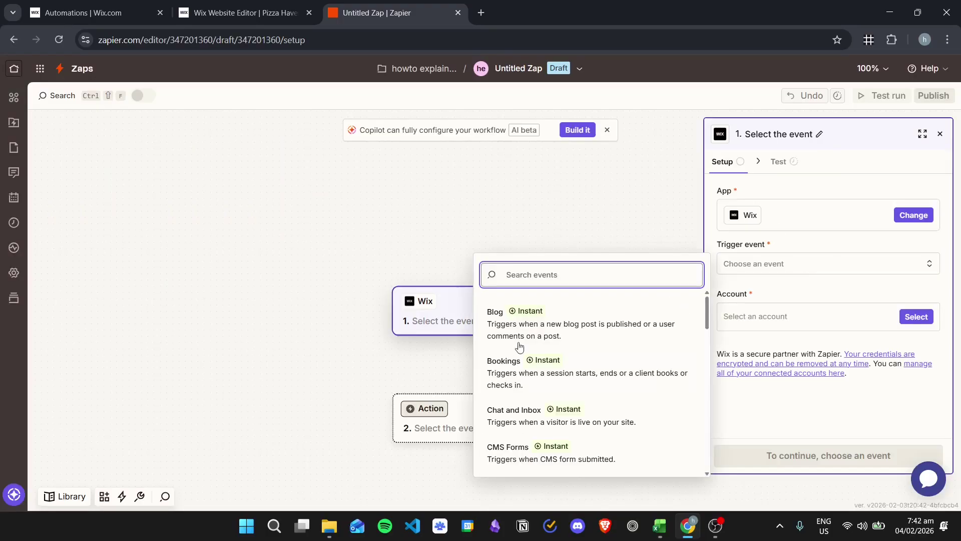
{"action": "scroll", "coordinate": [521, 343], "scroll_direction": "down", "scroll_amount": 3}
{"action": "scroll", "coordinate": [580, 340], "scroll_direction": "down", "scroll_amount": 5}
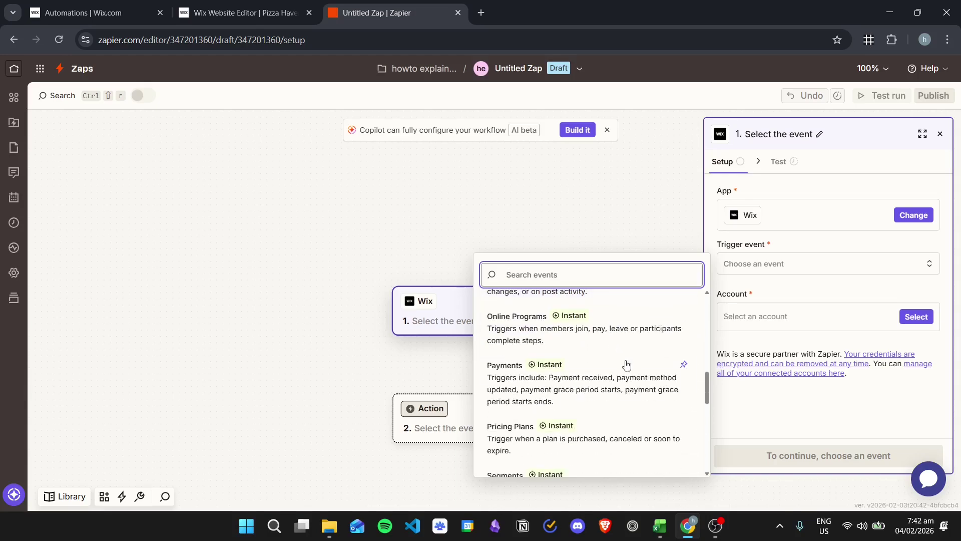
{"action": "scroll", "coordinate": [626, 365], "scroll_direction": "down", "scroll_amount": 5}
{"action": "scroll", "coordinate": [635, 365], "scroll_direction": "down", "scroll_amount": 2}
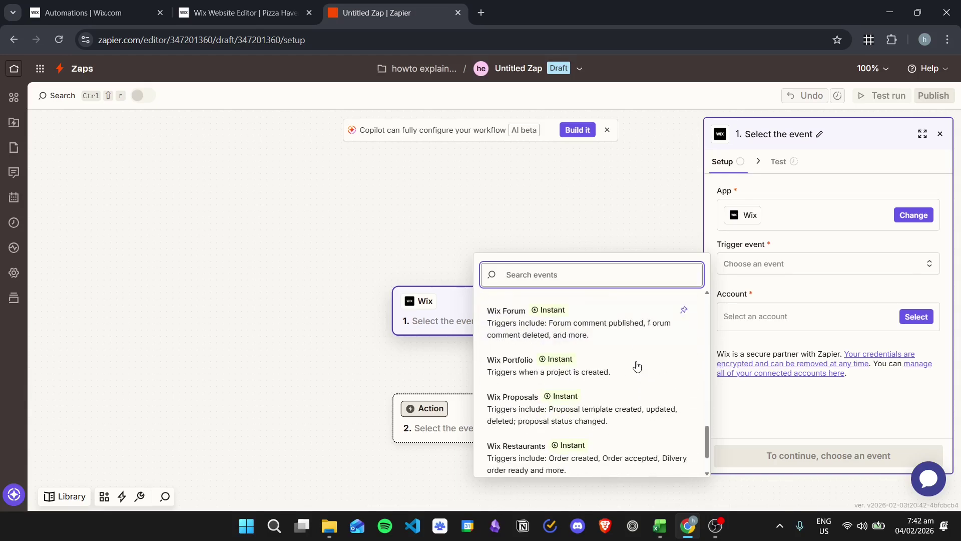
{"action": "scroll", "coordinate": [626, 389], "scroll_direction": "up", "scroll_amount": 2}
{"action": "scroll", "coordinate": [643, 335], "scroll_direction": "up", "scroll_amount": 5}
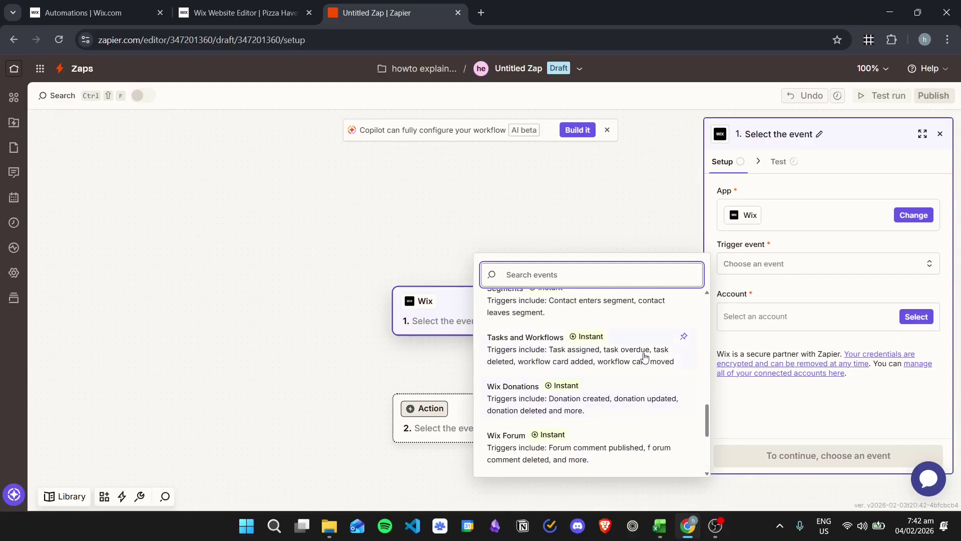
{"action": "scroll", "coordinate": [595, 345], "scroll_direction": "up", "scroll_amount": 1}
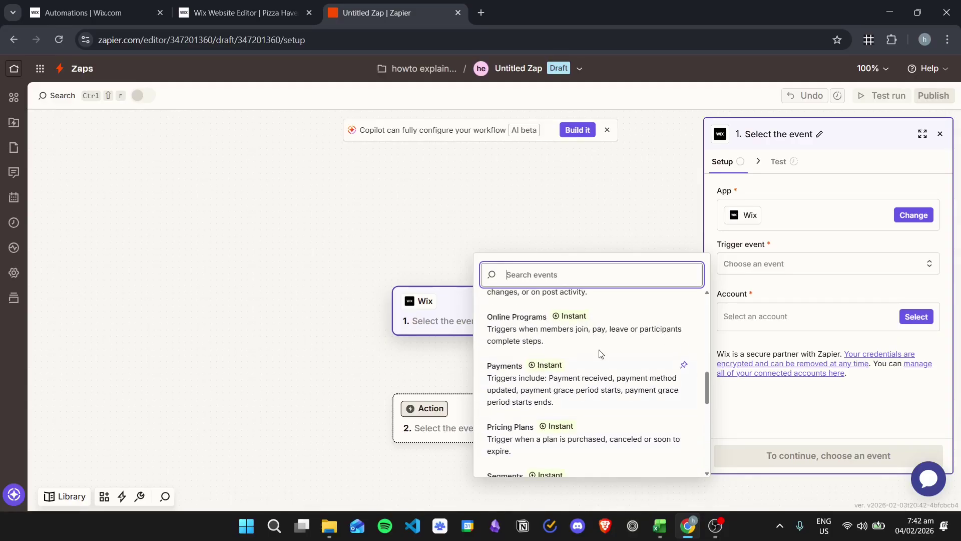
{"action": "left_click", "coordinate": [595, 380]}
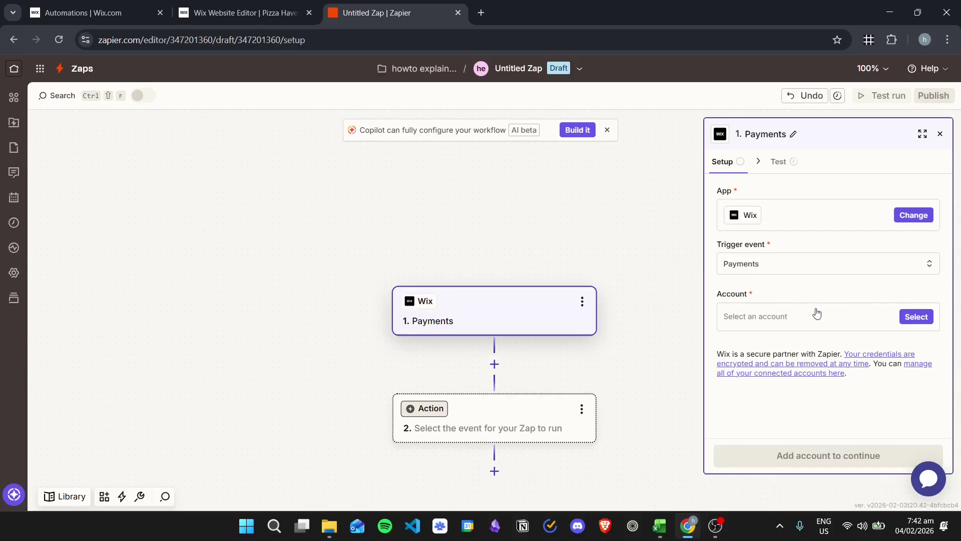
- Select the Pizza Haven account for the Wix trigger
{"action": "left_click", "coordinate": [914, 316]}
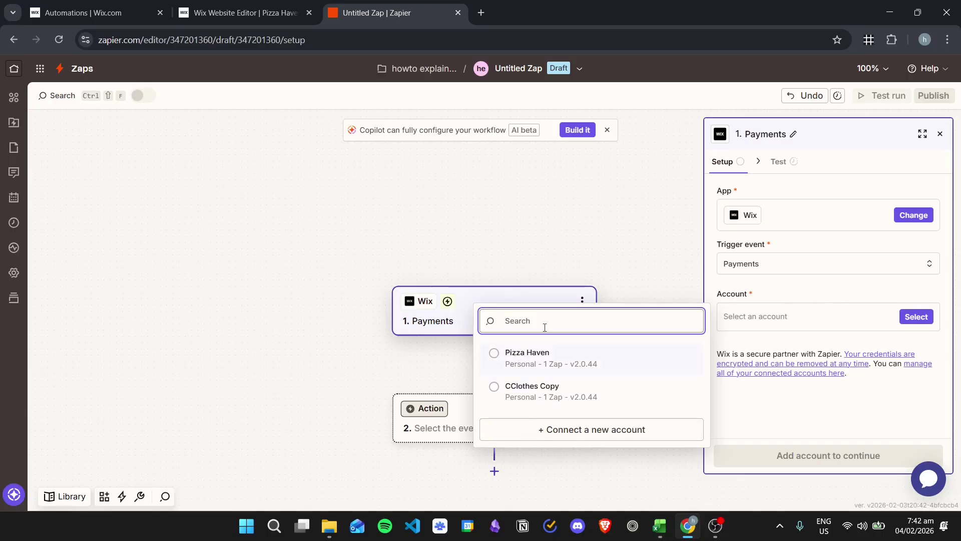
{"action": "left_click", "coordinate": [494, 356]}
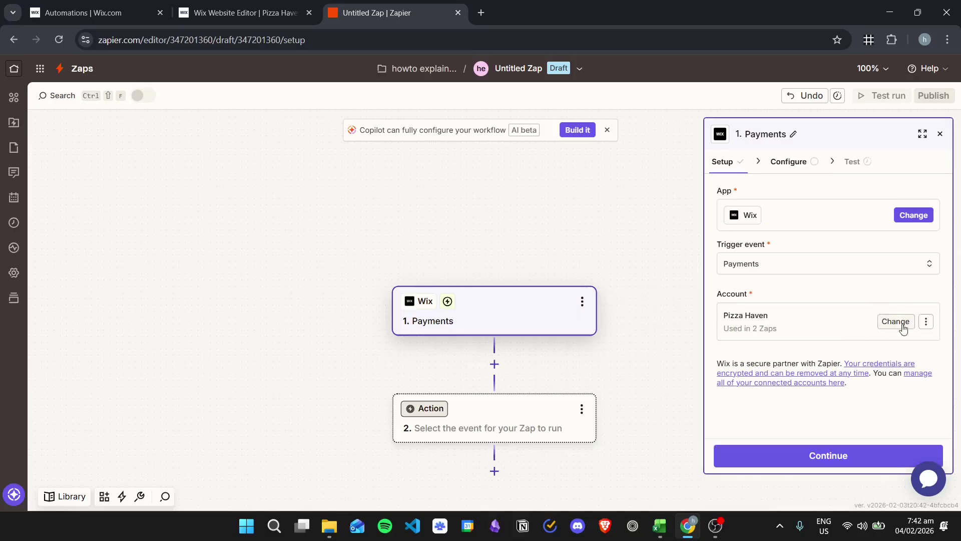
{"action": "left_click", "coordinate": [879, 328]}
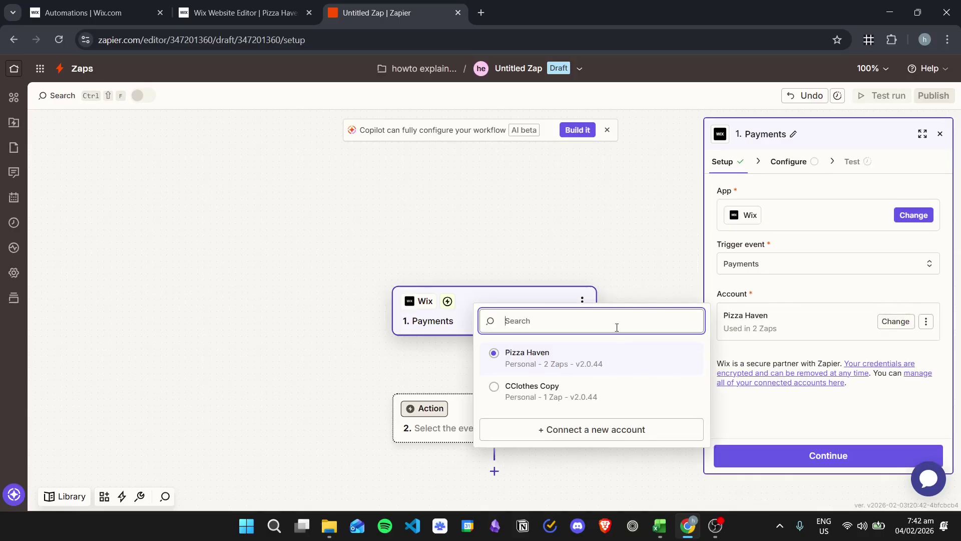
{"action": "left_click", "coordinate": [621, 434]}
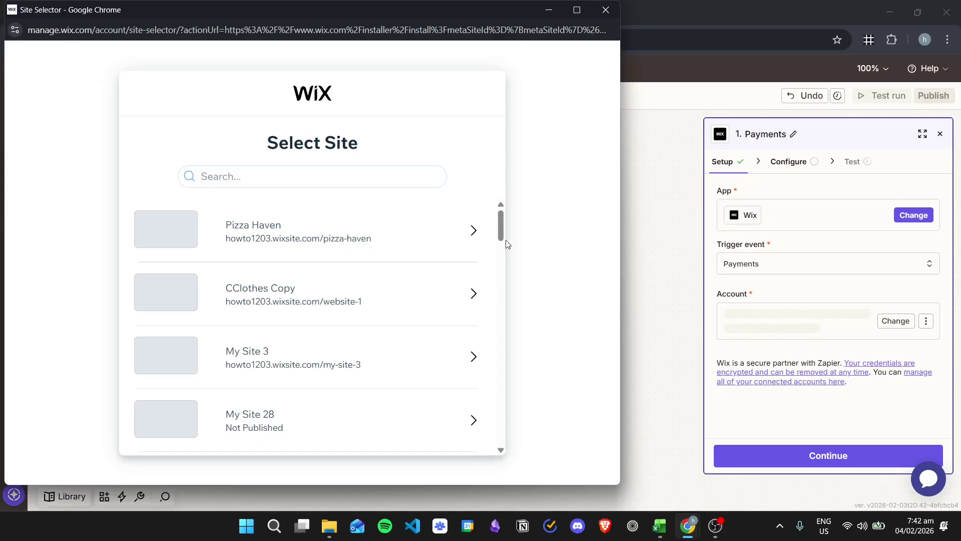
{"action": "scroll", "coordinate": [371, 259], "scroll_direction": "down", "scroll_amount": 1}
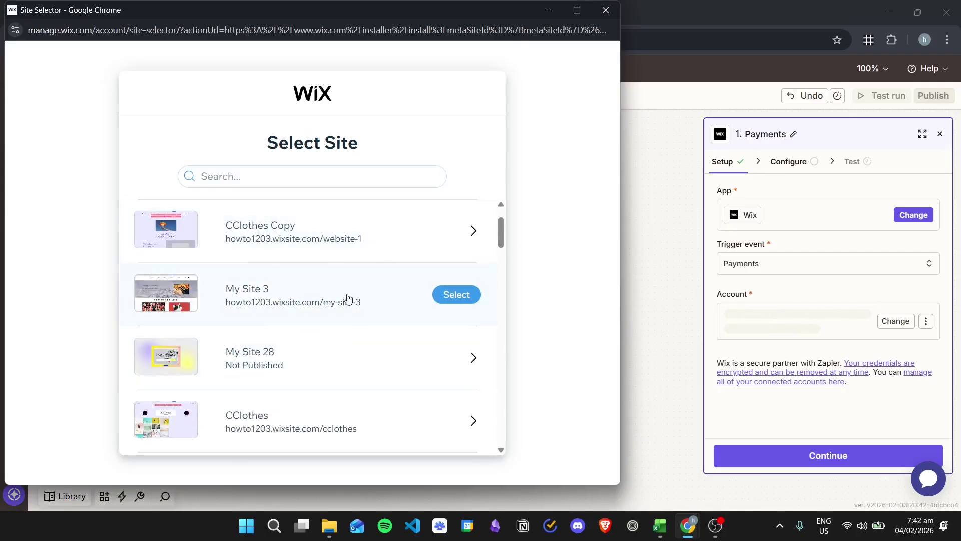
{"action": "scroll", "coordinate": [357, 317], "scroll_direction": "down", "scroll_amount": 2}
{"action": "scroll", "coordinate": [357, 316], "scroll_direction": "up", "scroll_amount": 3}
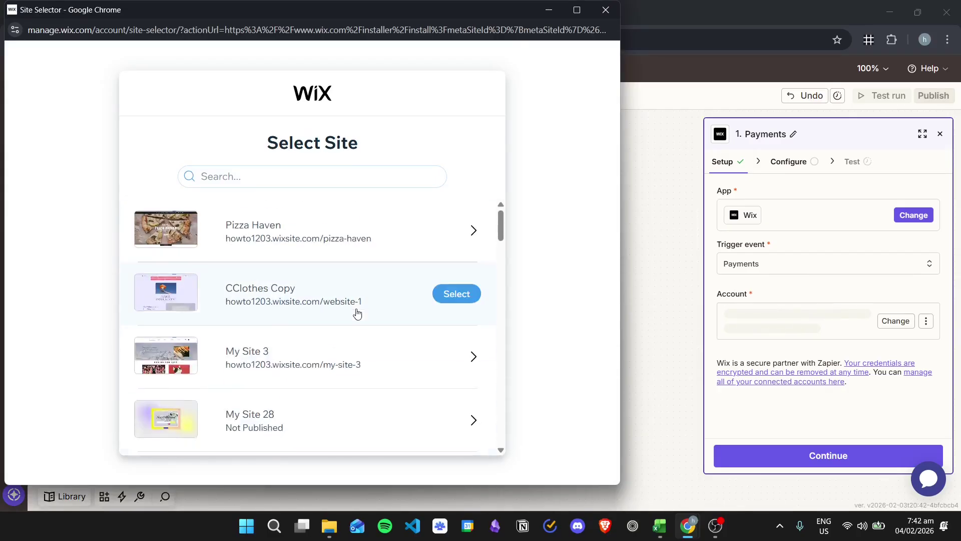
{"action": "left_click", "coordinate": [593, 15]}
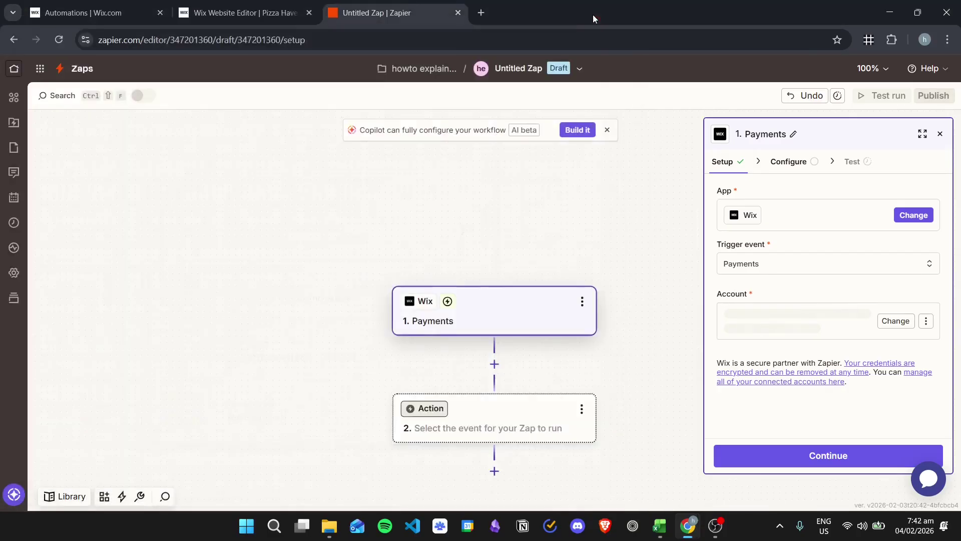
- Set the Wix Payments step's specific trigger to Invoice paid
{"action": "left_click", "coordinate": [834, 456]}
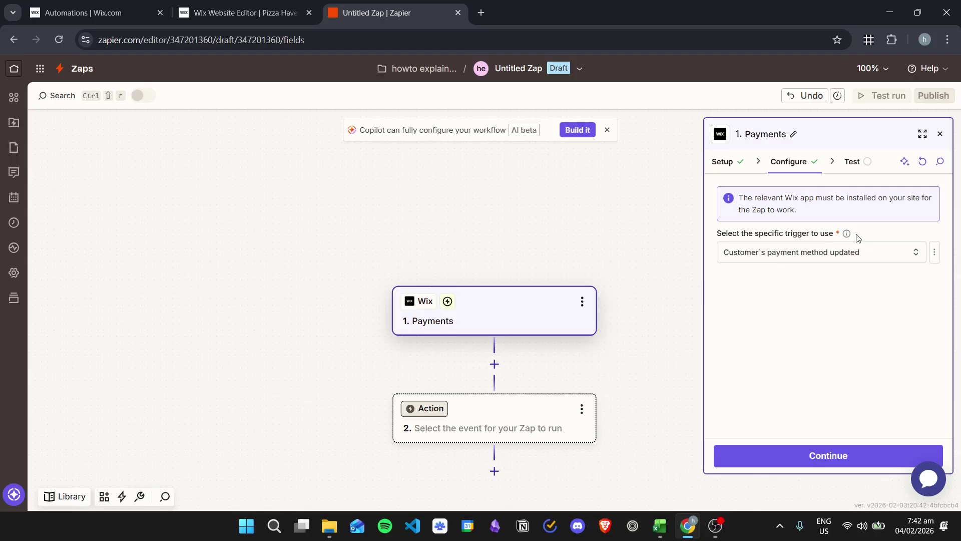
{"action": "left_click", "coordinate": [875, 254]}
{"action": "scroll", "coordinate": [610, 383], "scroll_direction": "down", "scroll_amount": 5}
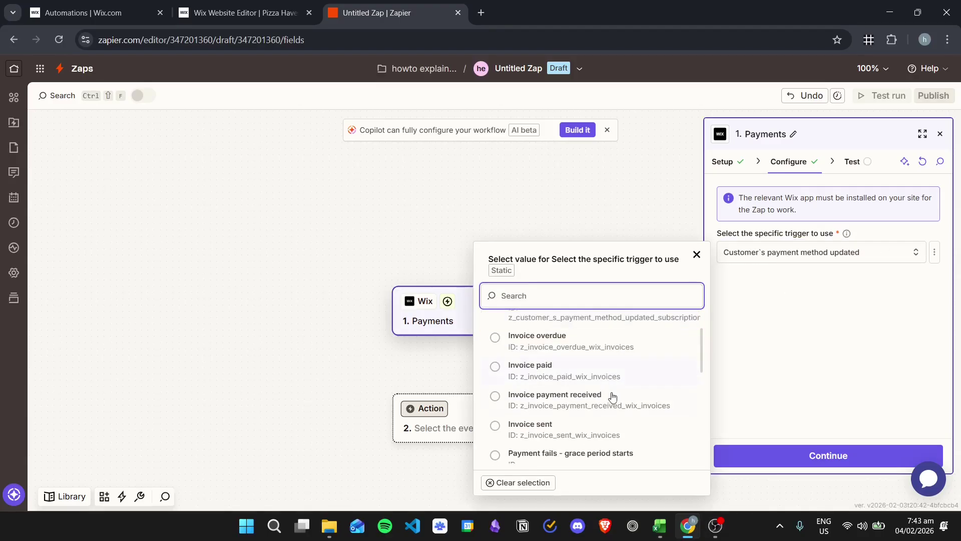
{"action": "scroll", "coordinate": [644, 339], "scroll_direction": "up", "scroll_amount": 2}
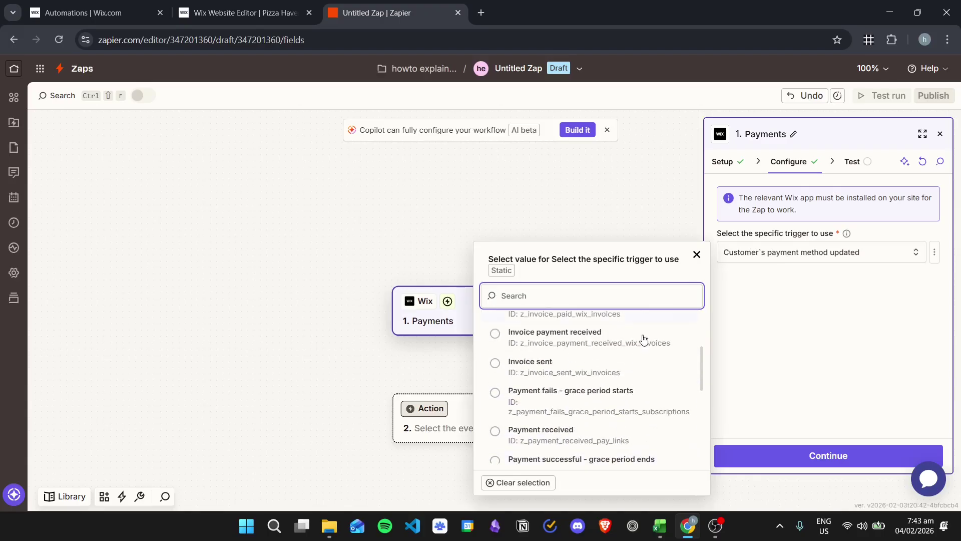
{"action": "scroll", "coordinate": [646, 394], "scroll_direction": "up", "scroll_amount": 3}
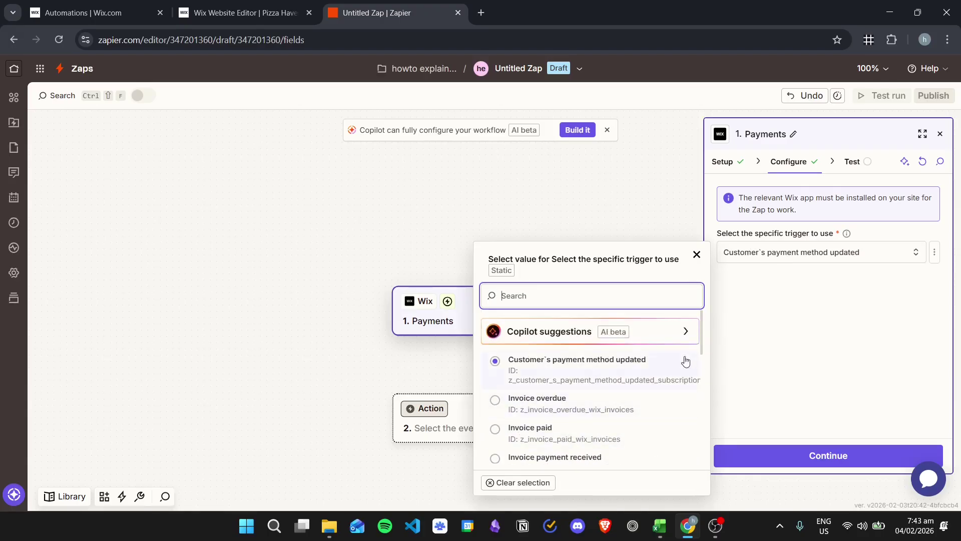
{"action": "scroll", "coordinate": [598, 385], "scroll_direction": "down", "scroll_amount": 2}
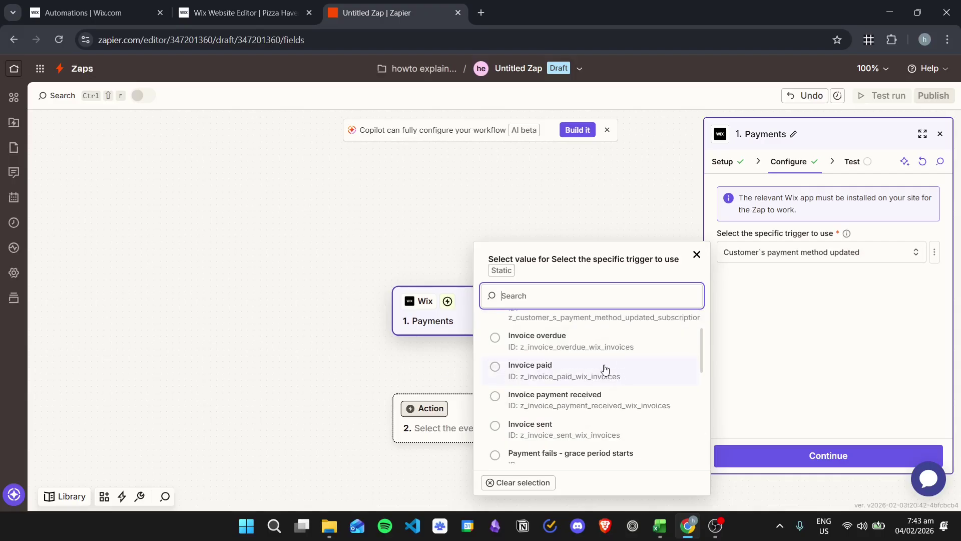
{"action": "left_click", "coordinate": [565, 373]}
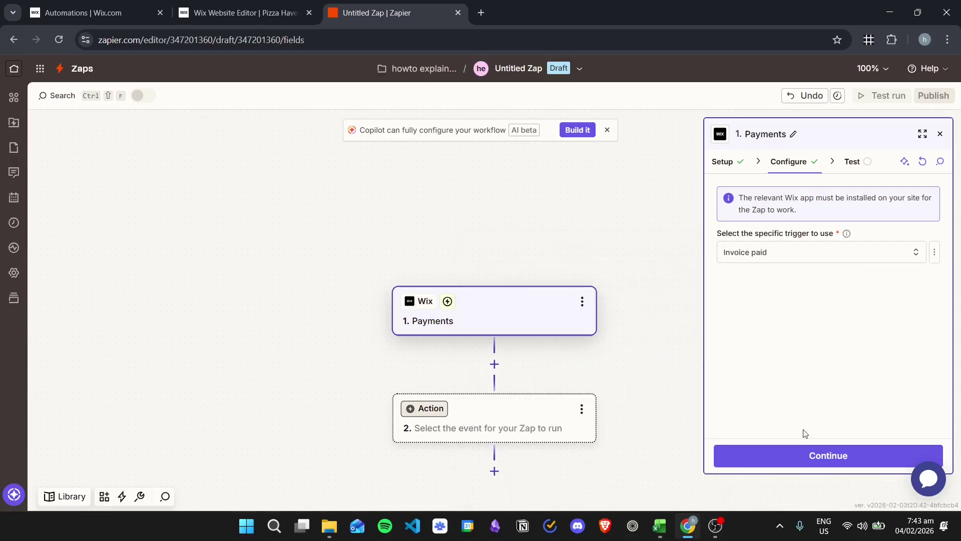
- Test the Wix trigger and continue with the Payments A record
{"action": "left_click", "coordinate": [808, 461]}
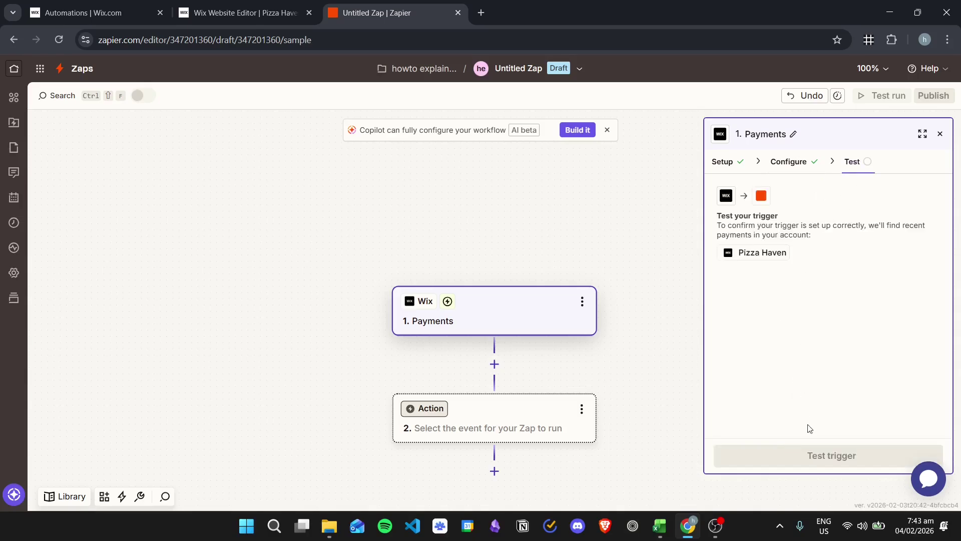
{"action": "left_click", "coordinate": [834, 455]}
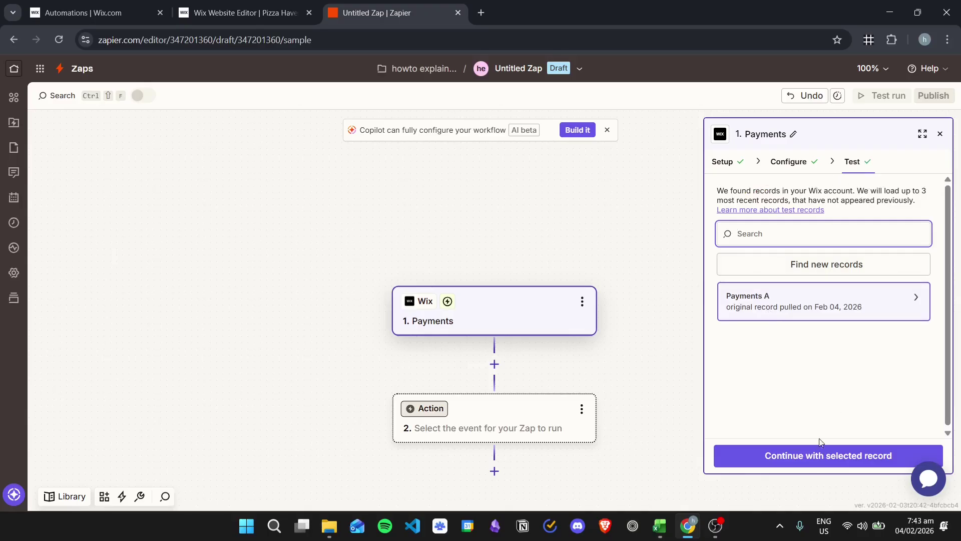
{"action": "left_click", "coordinate": [828, 461]}
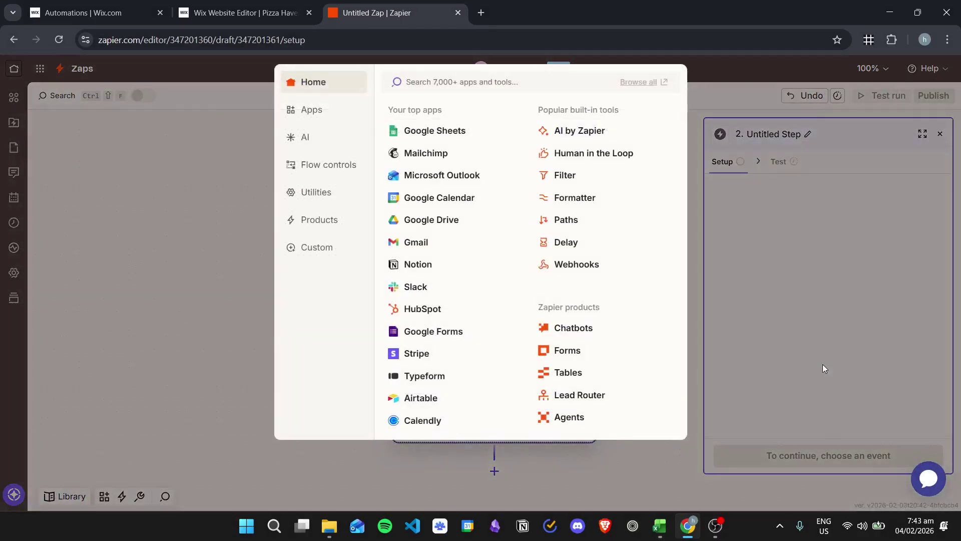
- Search the apps for "excel" and choose Microsoft Excel for the Zap's action step
{"action": "left_click", "coordinate": [777, 225]}
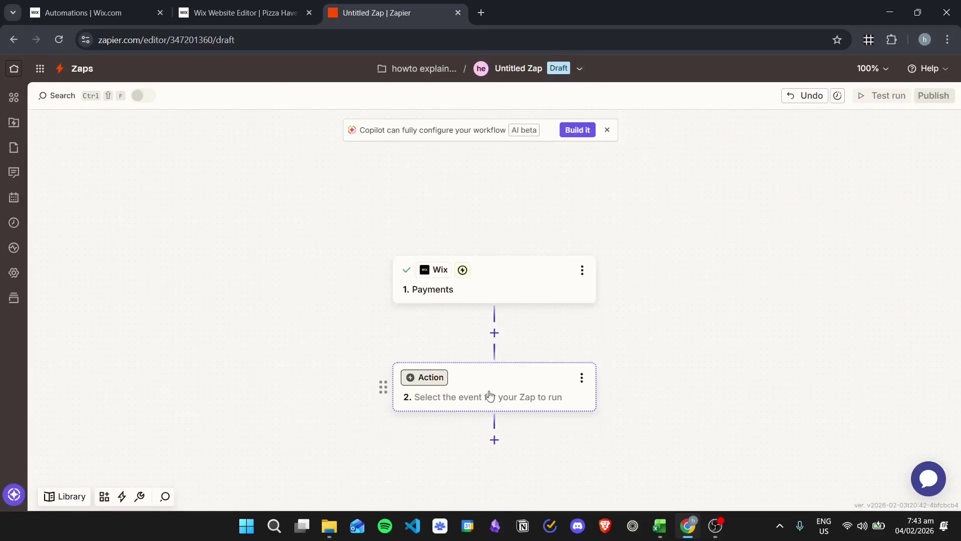
{"action": "left_click", "coordinate": [512, 387]}
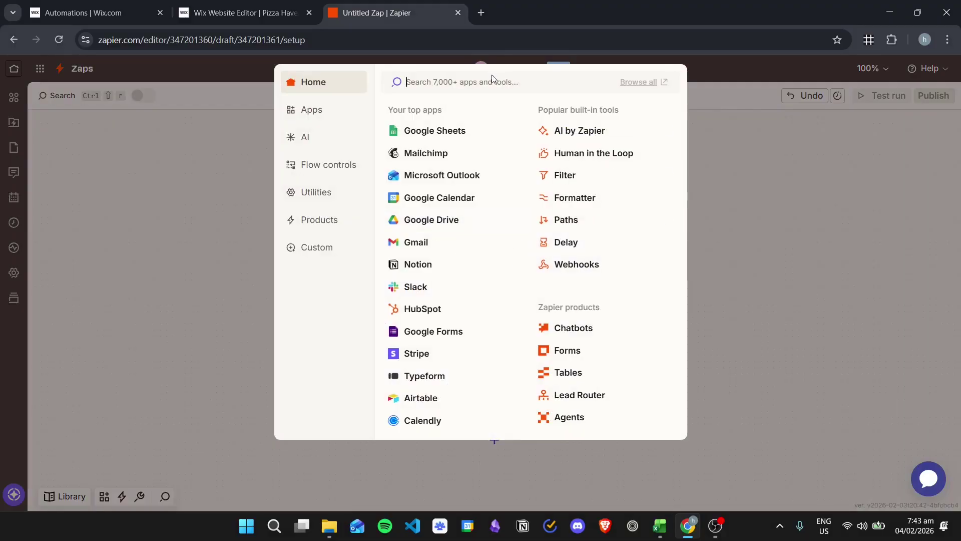
{"action": "type", "text": "exce"}
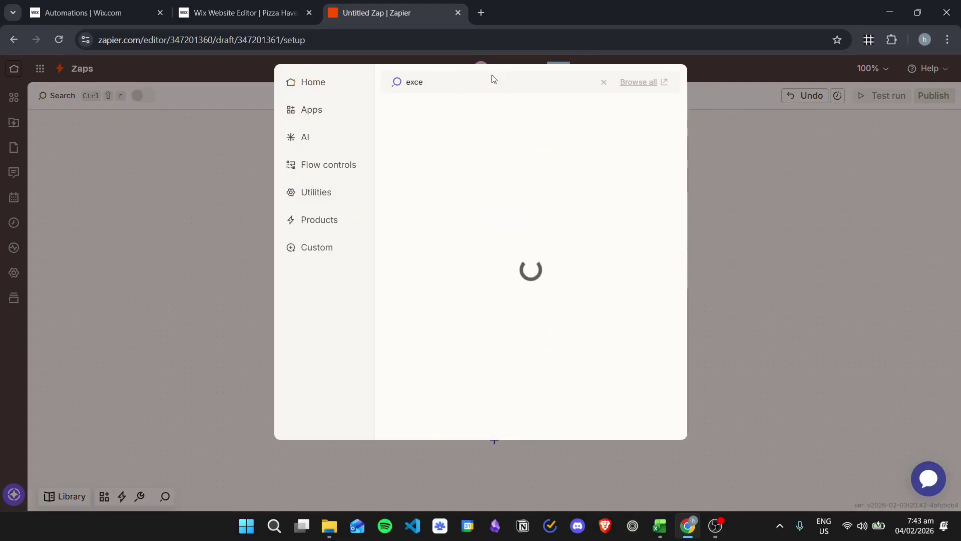
{"action": "type", "text": "l"}
{"action": "left_click", "coordinate": [443, 114]}
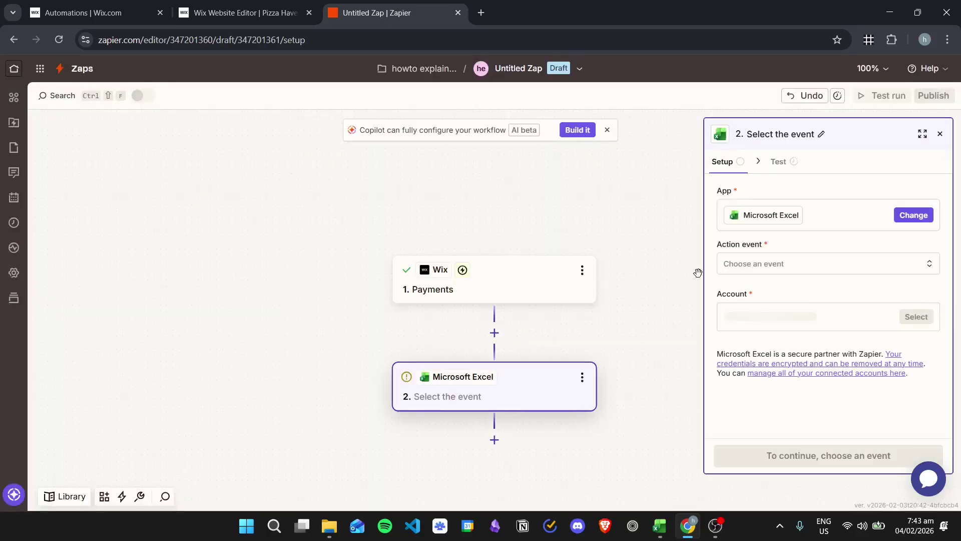
- Look through the Microsoft Excel action events and choose Add Row
{"action": "left_click", "coordinate": [887, 268]}
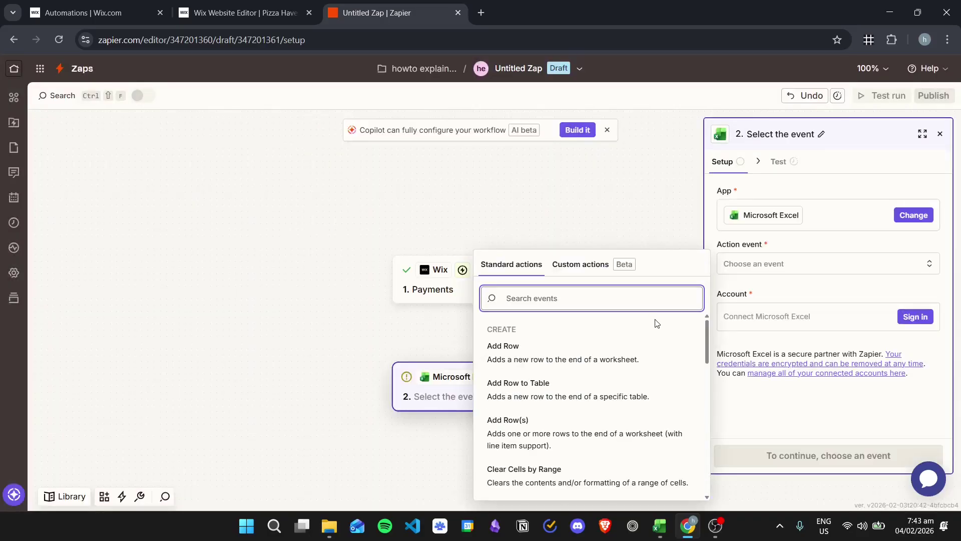
{"action": "scroll", "coordinate": [680, 380], "scroll_direction": "down", "scroll_amount": 4}
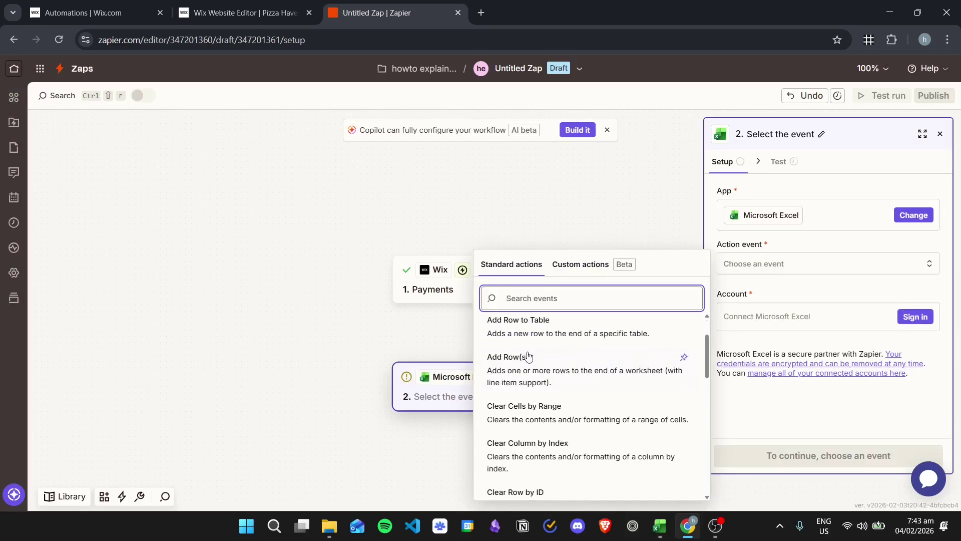
{"action": "scroll", "coordinate": [590, 366], "scroll_direction": "down", "scroll_amount": 8}
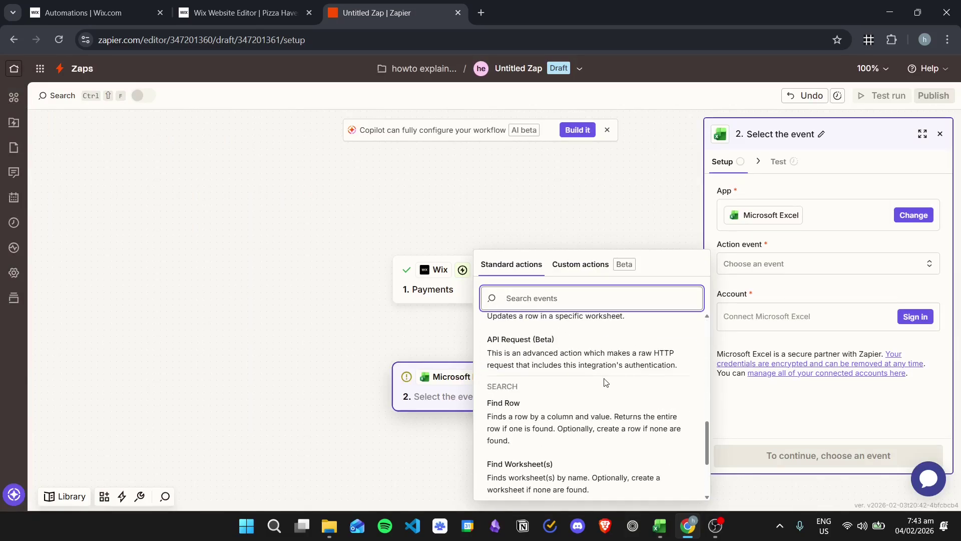
{"action": "scroll", "coordinate": [611, 386], "scroll_direction": "up", "scroll_amount": 10}
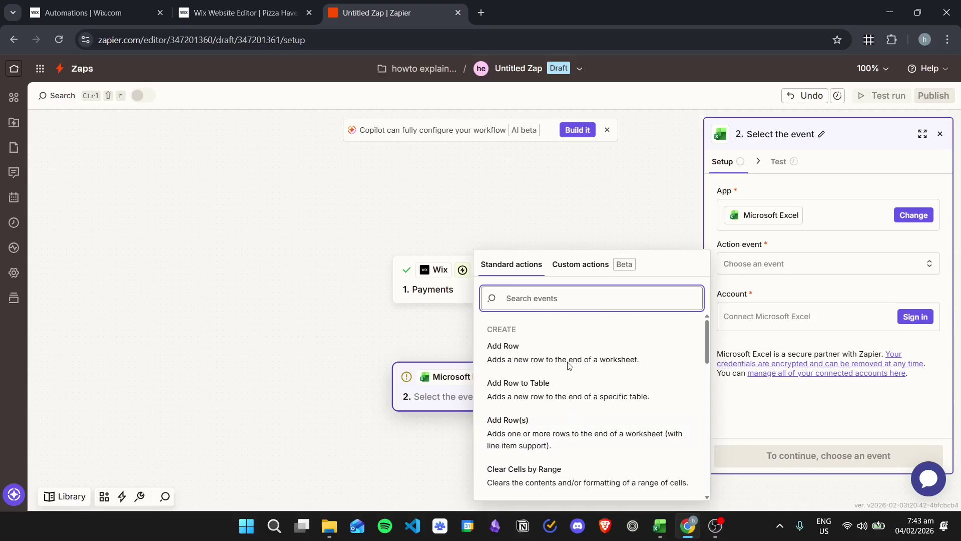
{"action": "scroll", "coordinate": [595, 359], "scroll_direction": "down", "scroll_amount": 1}
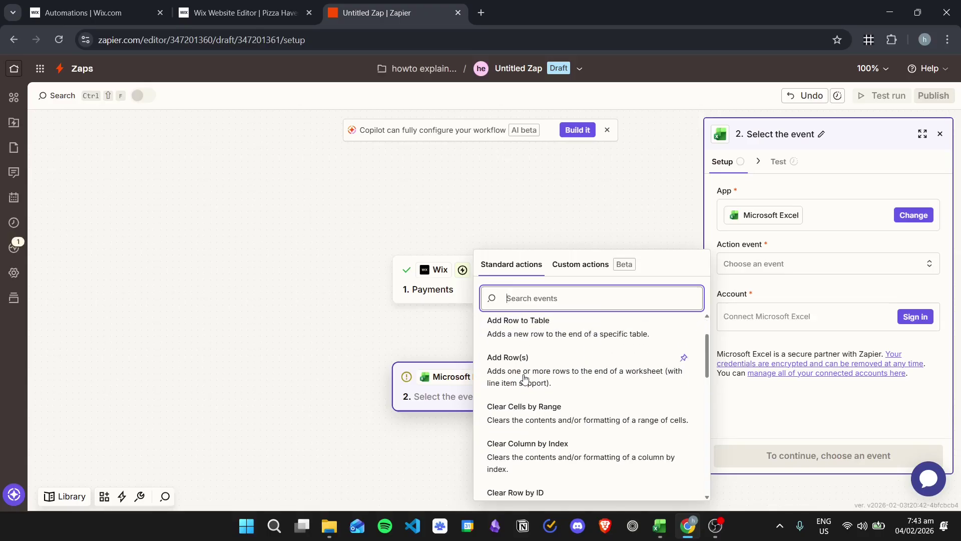
{"action": "scroll", "coordinate": [559, 381], "scroll_direction": "down", "scroll_amount": 8}
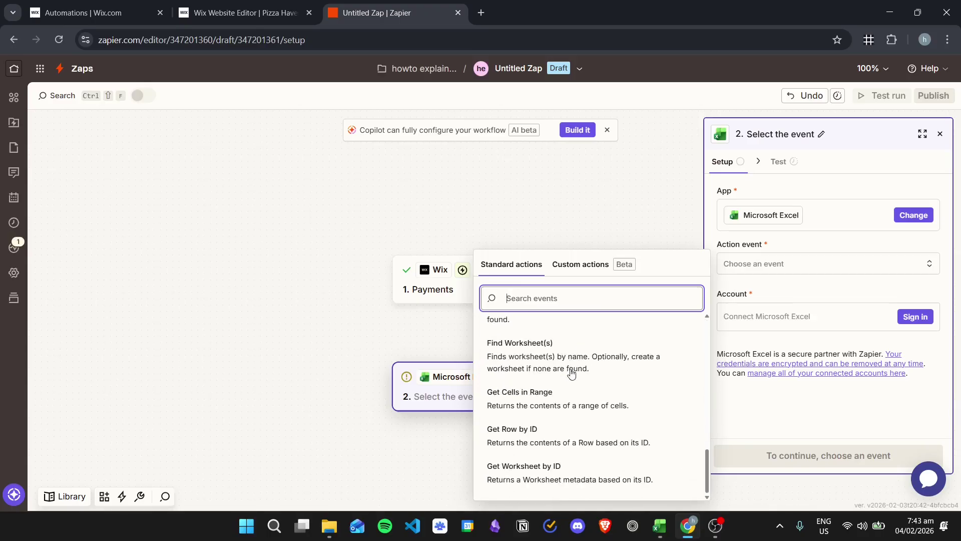
{"action": "scroll", "coordinate": [578, 376], "scroll_direction": "up", "scroll_amount": 8}
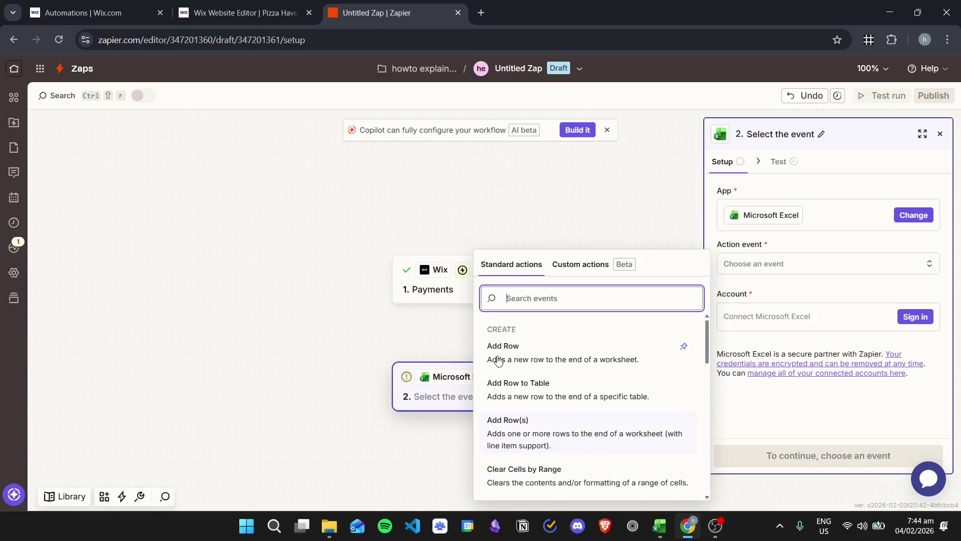
{"action": "left_click", "coordinate": [554, 352]}
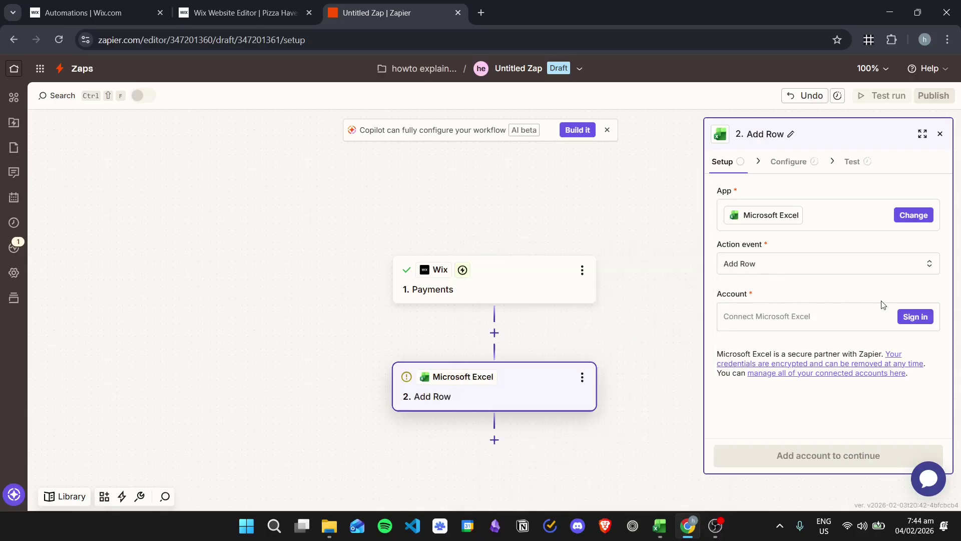
- Connect the Microsoft Excel account to the Add Row step and grant Zapier Excel the requested permissions
{"action": "left_click", "coordinate": [910, 318]}
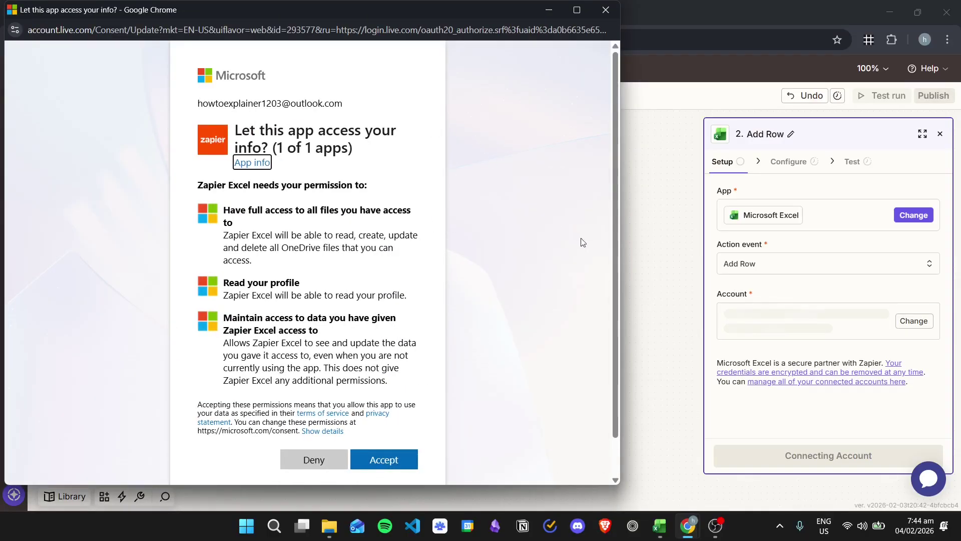
{"action": "scroll", "coordinate": [561, 240], "scroll_direction": "down", "scroll_amount": 1}
{"action": "scroll", "coordinate": [488, 237], "scroll_direction": "up", "scroll_amount": 1}
{"action": "scroll", "coordinate": [488, 246], "scroll_direction": "down", "scroll_amount": 1}
{"action": "scroll", "coordinate": [501, 248], "scroll_direction": "up", "scroll_amount": 1}
{"action": "left_click", "coordinate": [399, 461]}
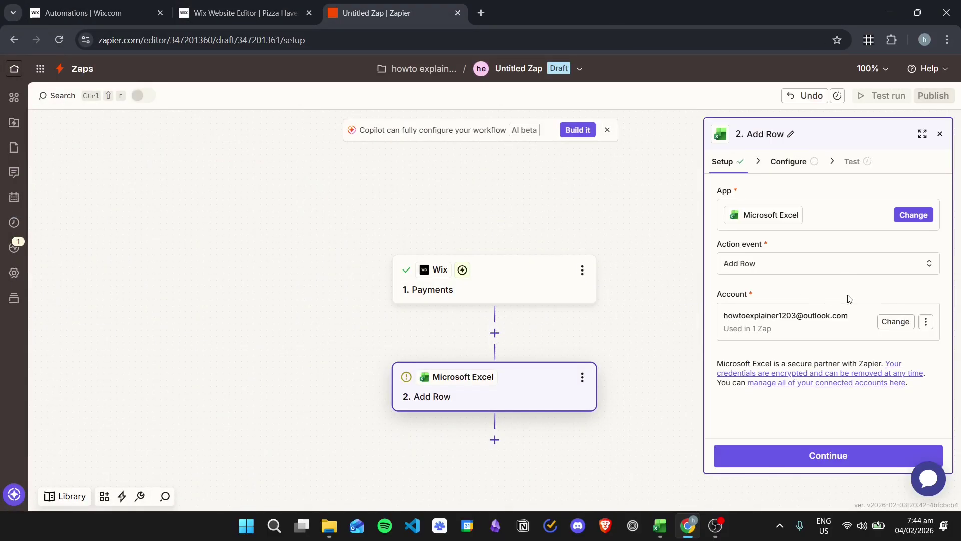
- Configure Add Row to use Test Workbook.xlsx from the OneDrive root folder, refreshing the workbook choices, with Sheet1 as the worksheet
{"action": "left_click", "coordinate": [823, 459]}
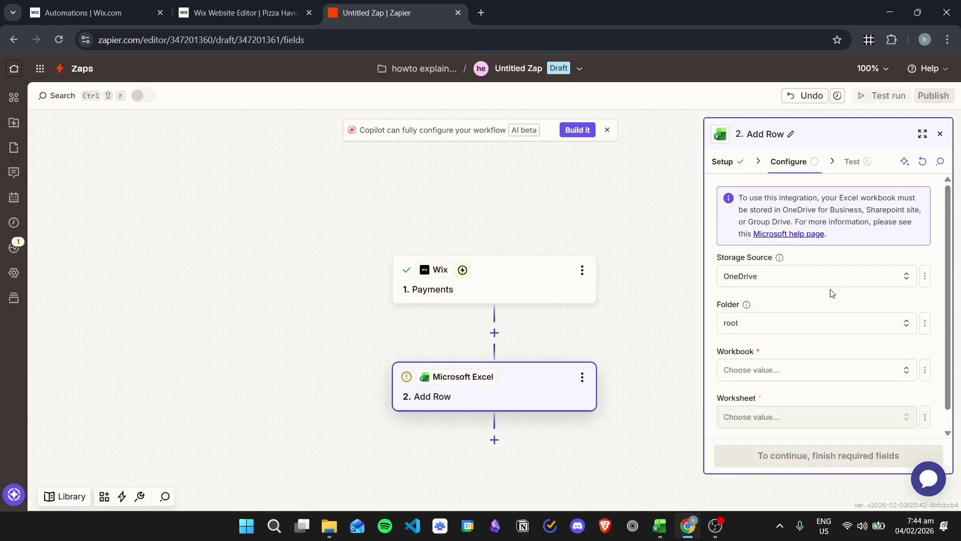
{"action": "scroll", "coordinate": [832, 293], "scroll_direction": "down", "scroll_amount": 1}
{"action": "left_click", "coordinate": [798, 350]}
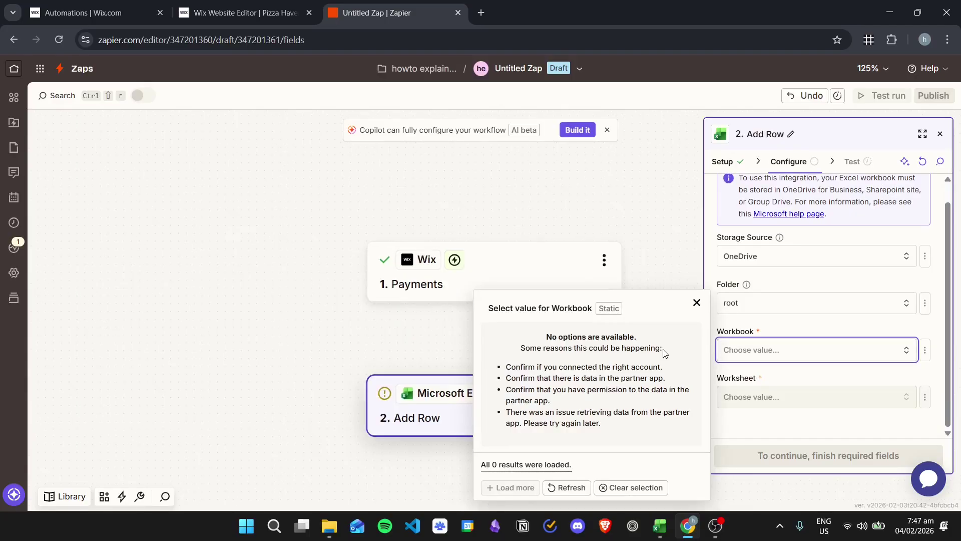
{"action": "left_click", "coordinate": [791, 326]}
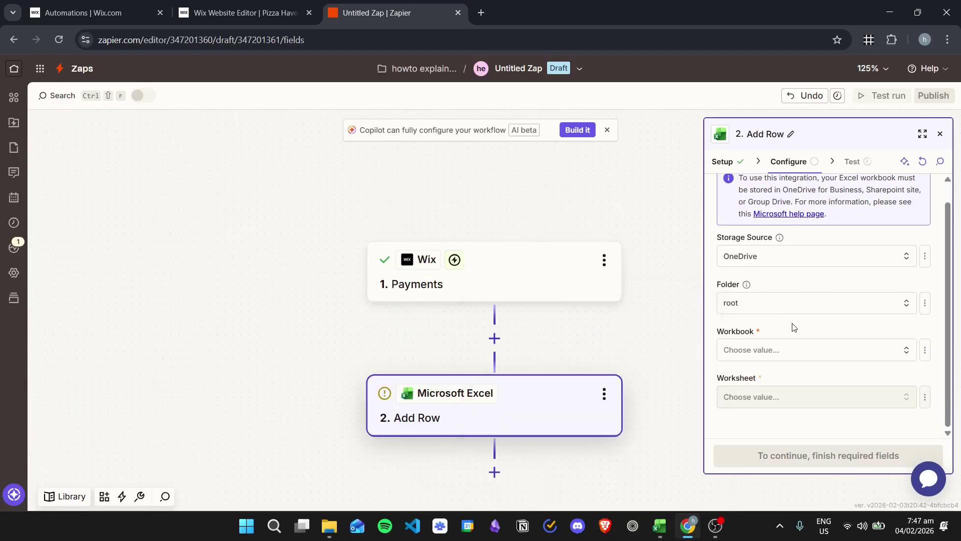
{"action": "left_click", "coordinate": [761, 349]}
{"action": "left_click", "coordinate": [573, 488]}
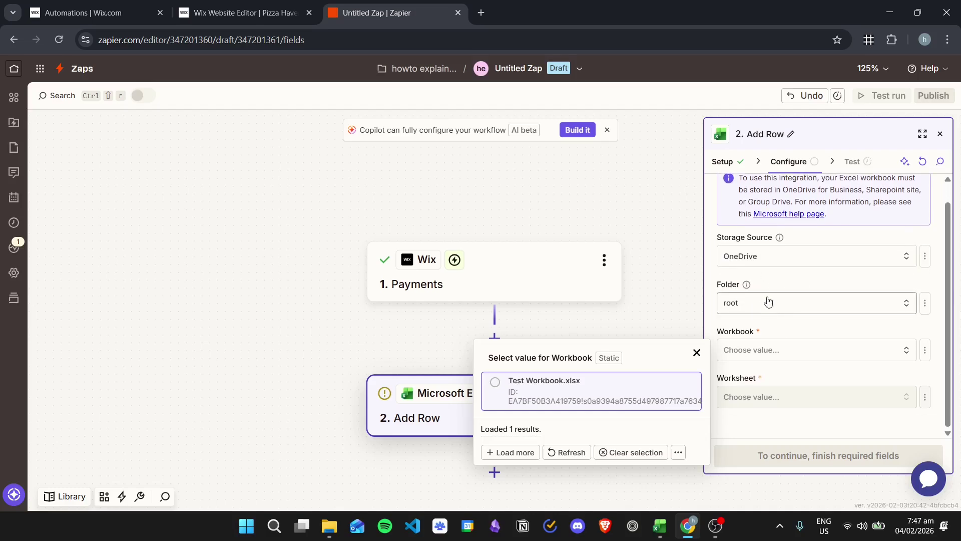
{"action": "left_click", "coordinate": [545, 387]}
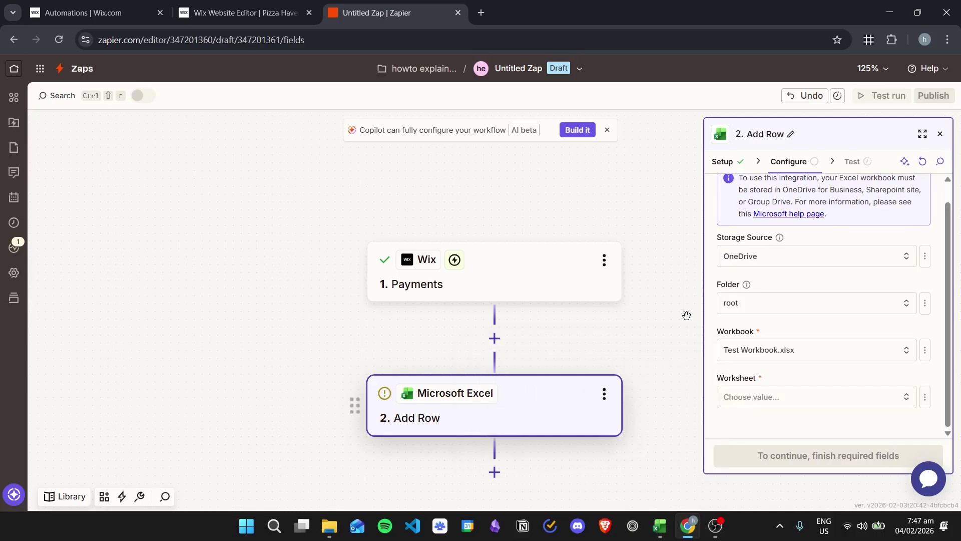
{"action": "left_click", "coordinate": [803, 397]}
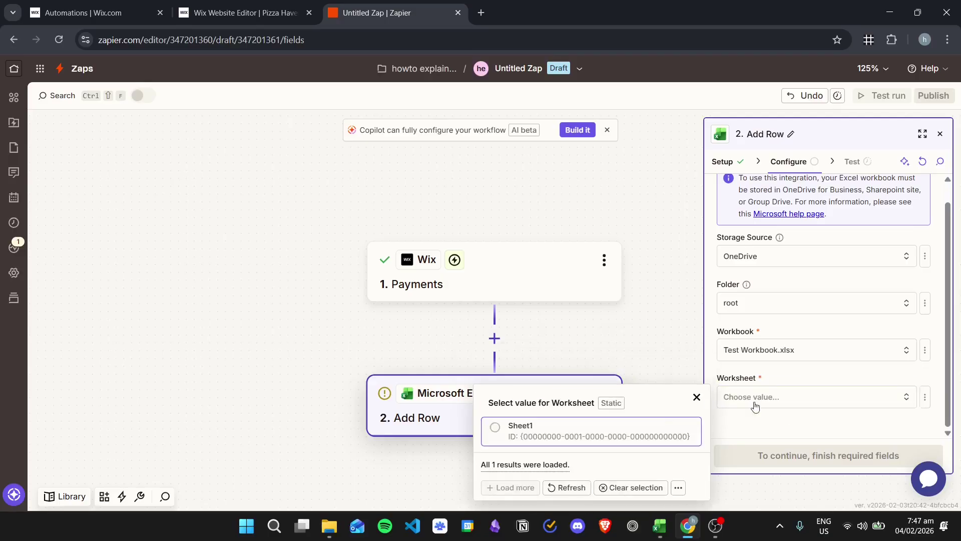
{"action": "left_click", "coordinate": [555, 433]}
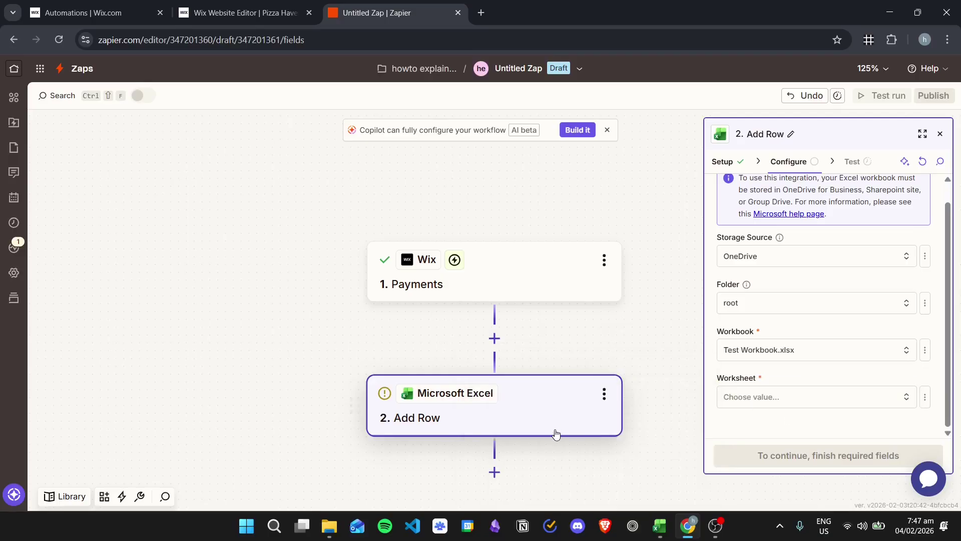
- Test the Add Row step by sending a row to Microsoft Excel, and publish the Zap
{"action": "left_click", "coordinate": [782, 455]}
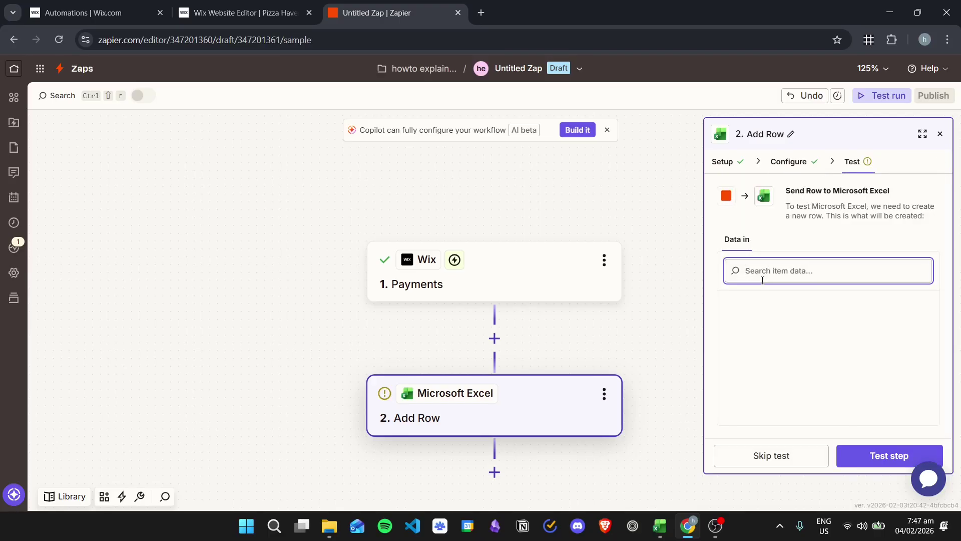
{"action": "left_click", "coordinate": [892, 455]}
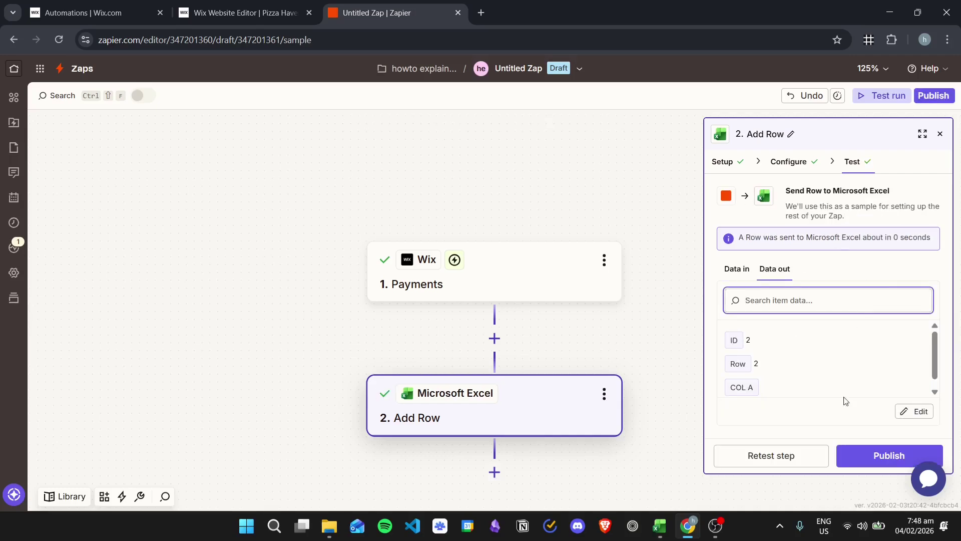
{"action": "left_click", "coordinate": [860, 455]}
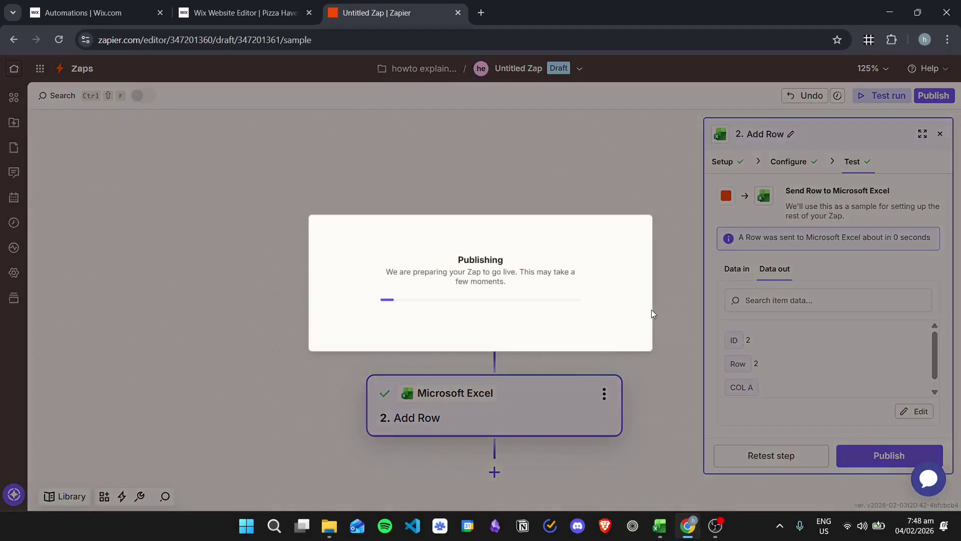